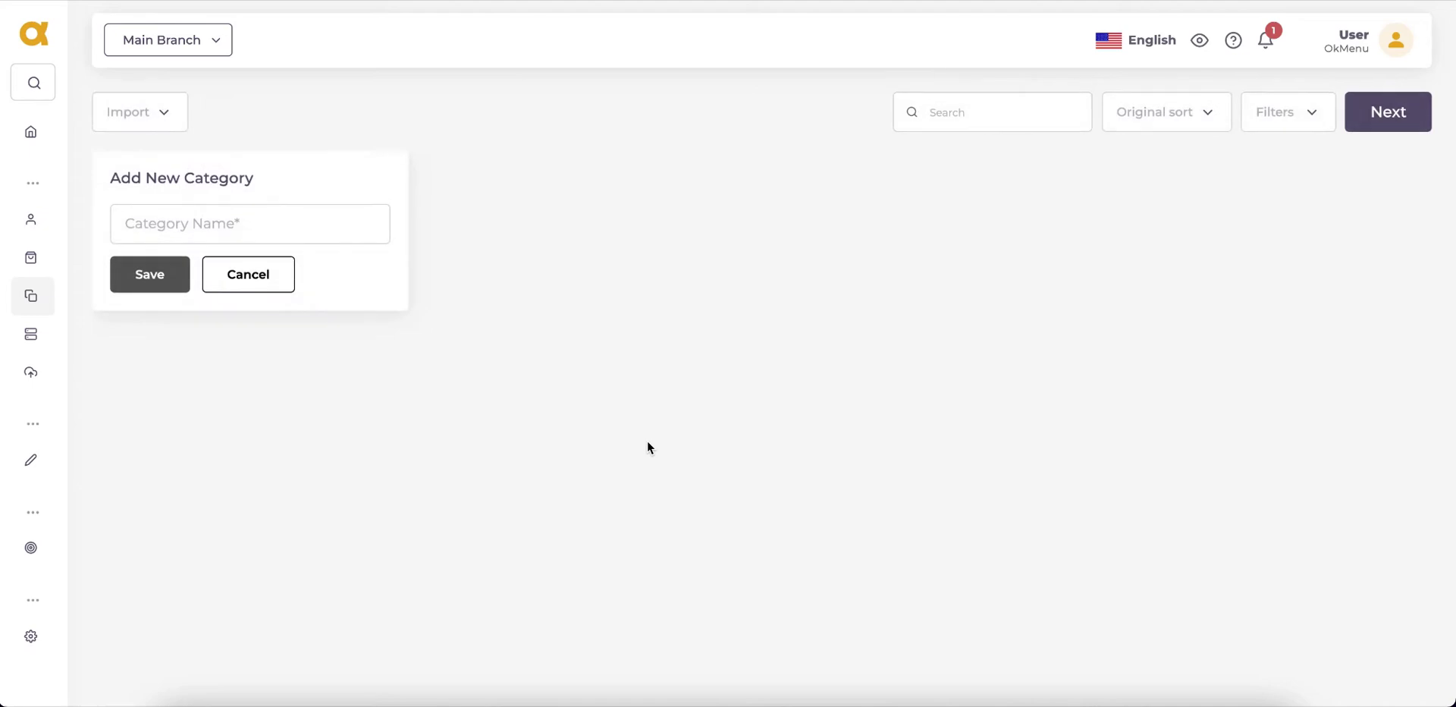
- Create a new menu category named "Burgers" and save it
left_click(365, 227)
type("B")
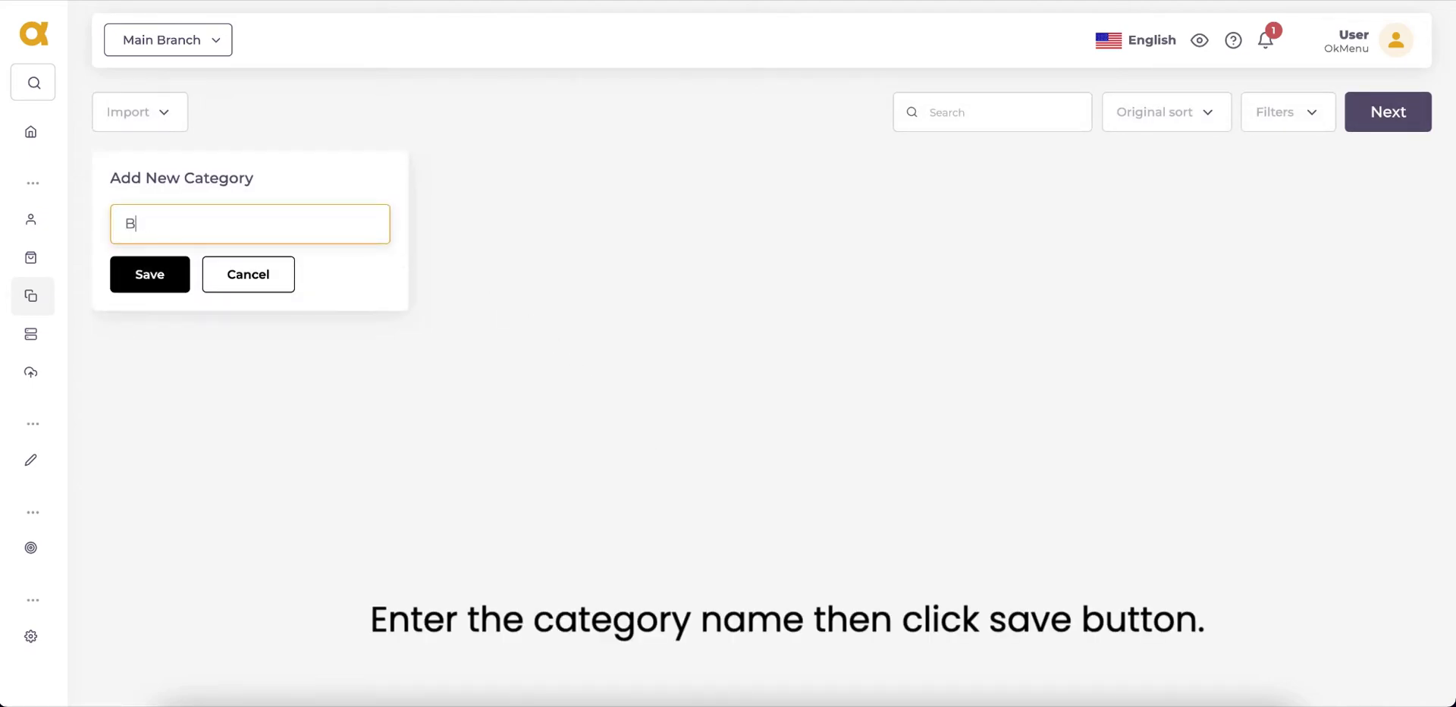
type("urgers")
left_click(169, 274)
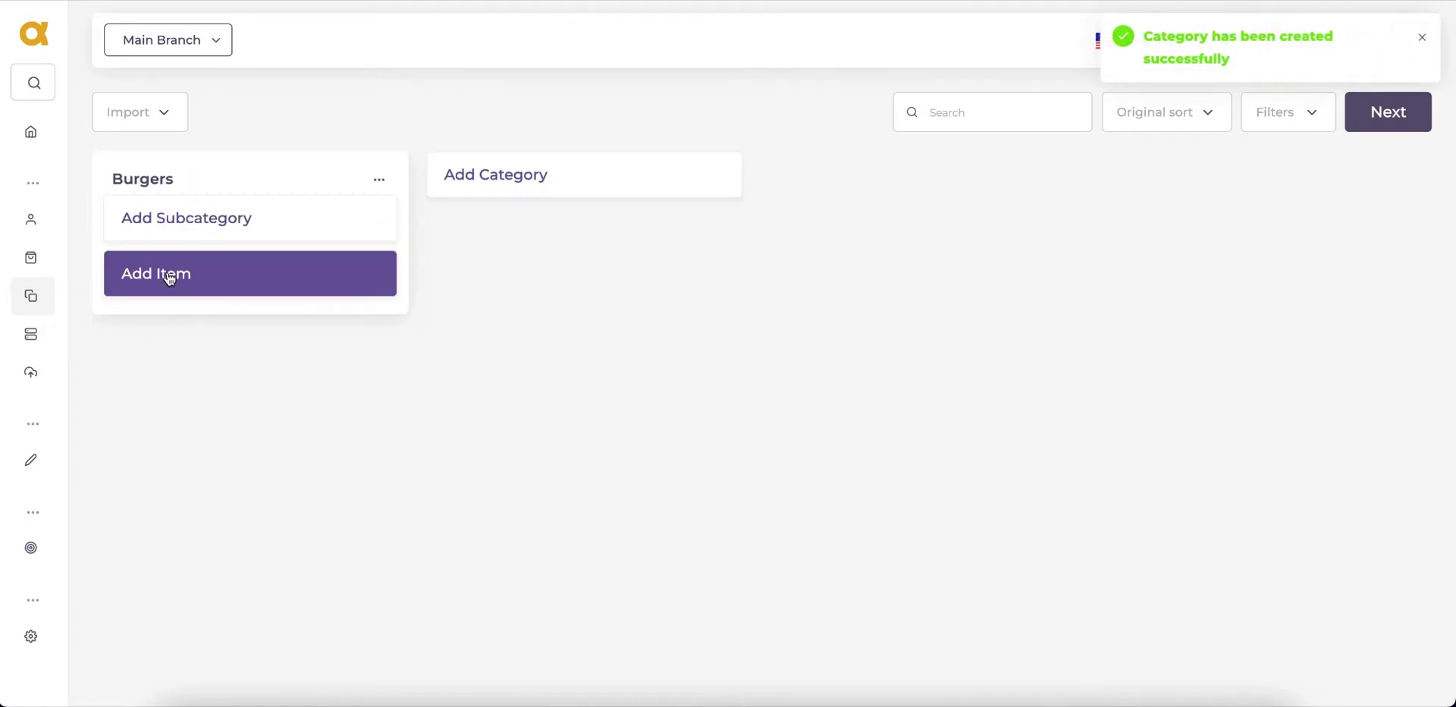
- Open the Burgers category for editing and switch its visibility off and back on
left_click(380, 180)
left_click(384, 185)
left_click(370, 205)
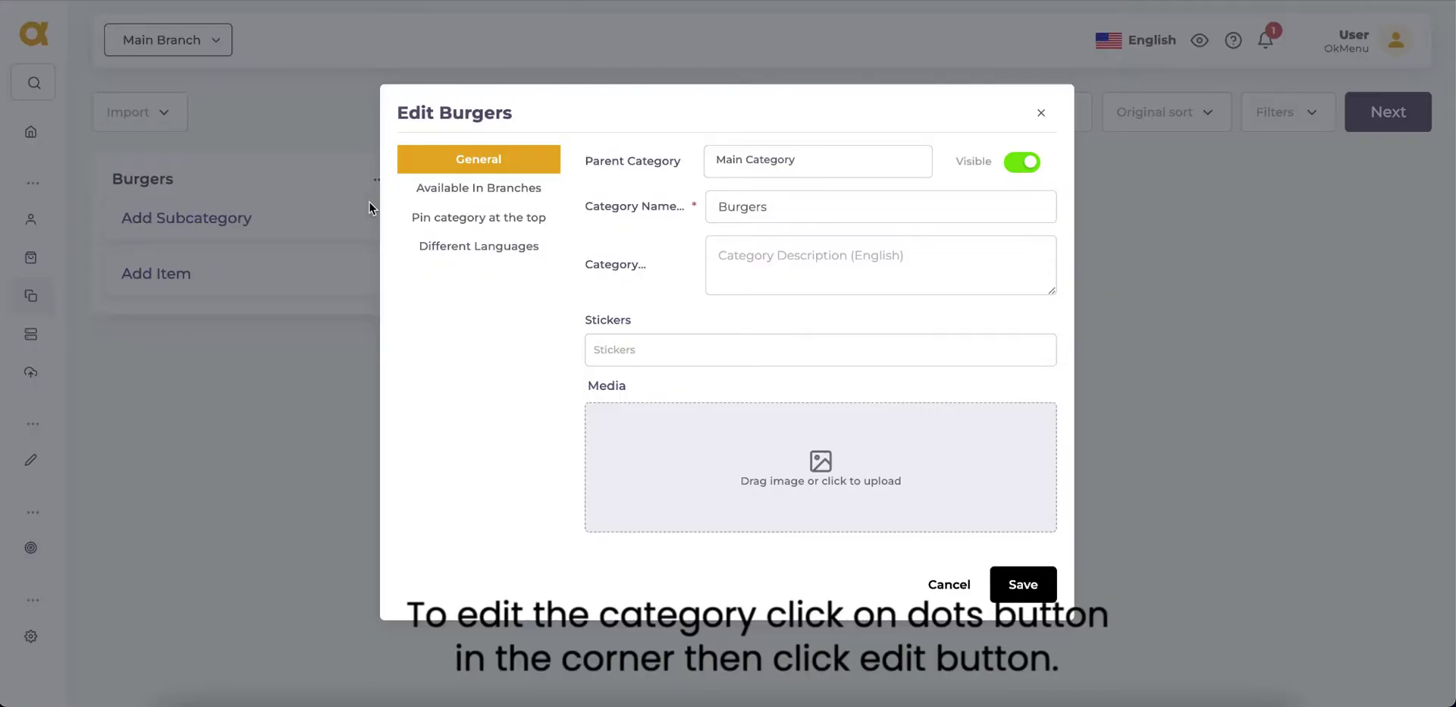
left_click(1029, 168)
left_click(1029, 166)
- Enter "We provide all kinds of burgers" as the English description of the Burgers category
left_click(903, 252)
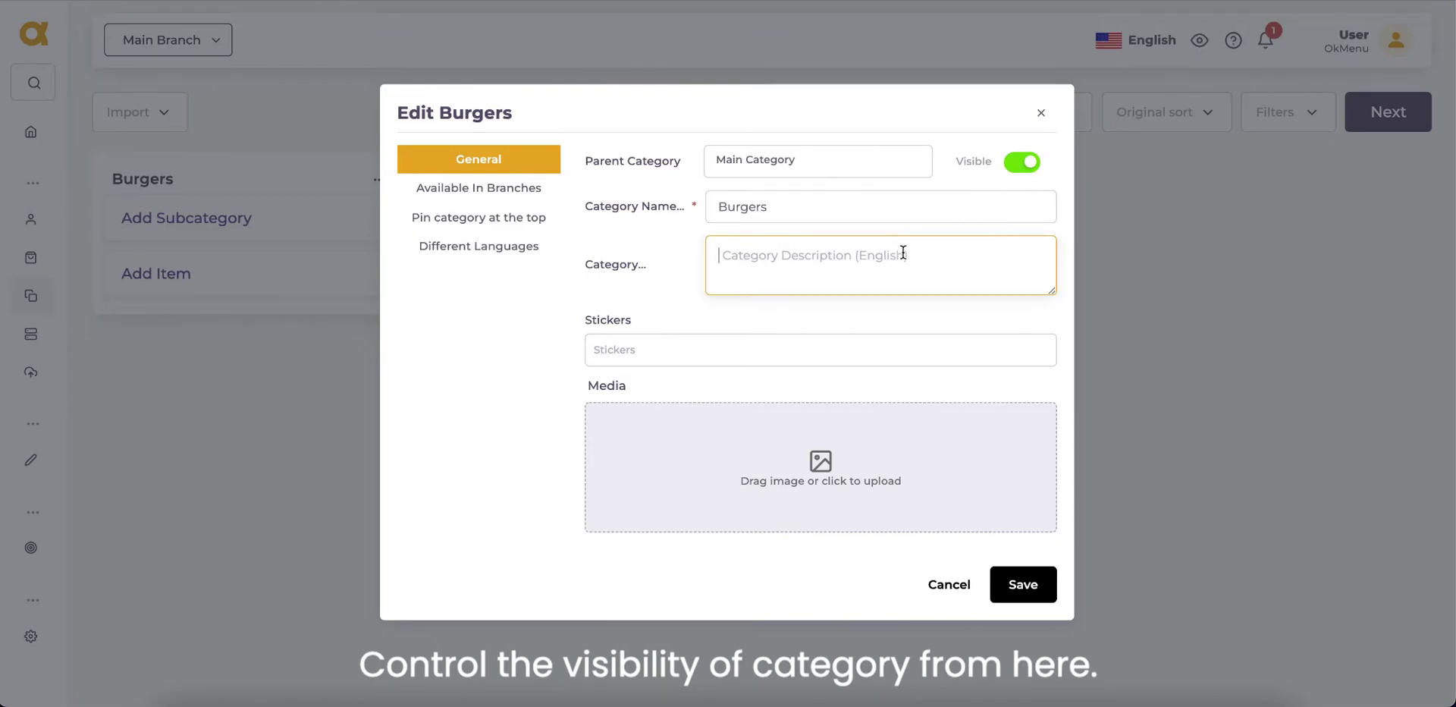
type("We pr")
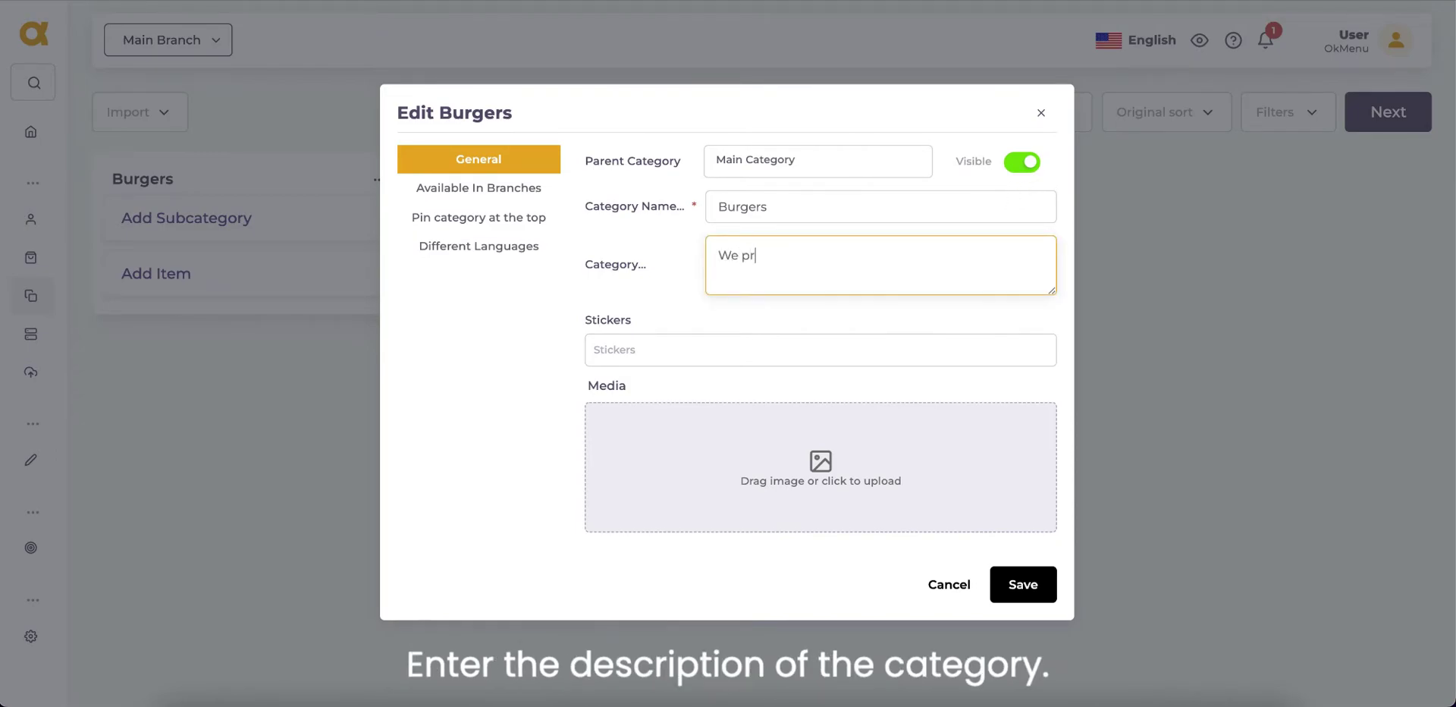
type("ovide all kinds of burgers")
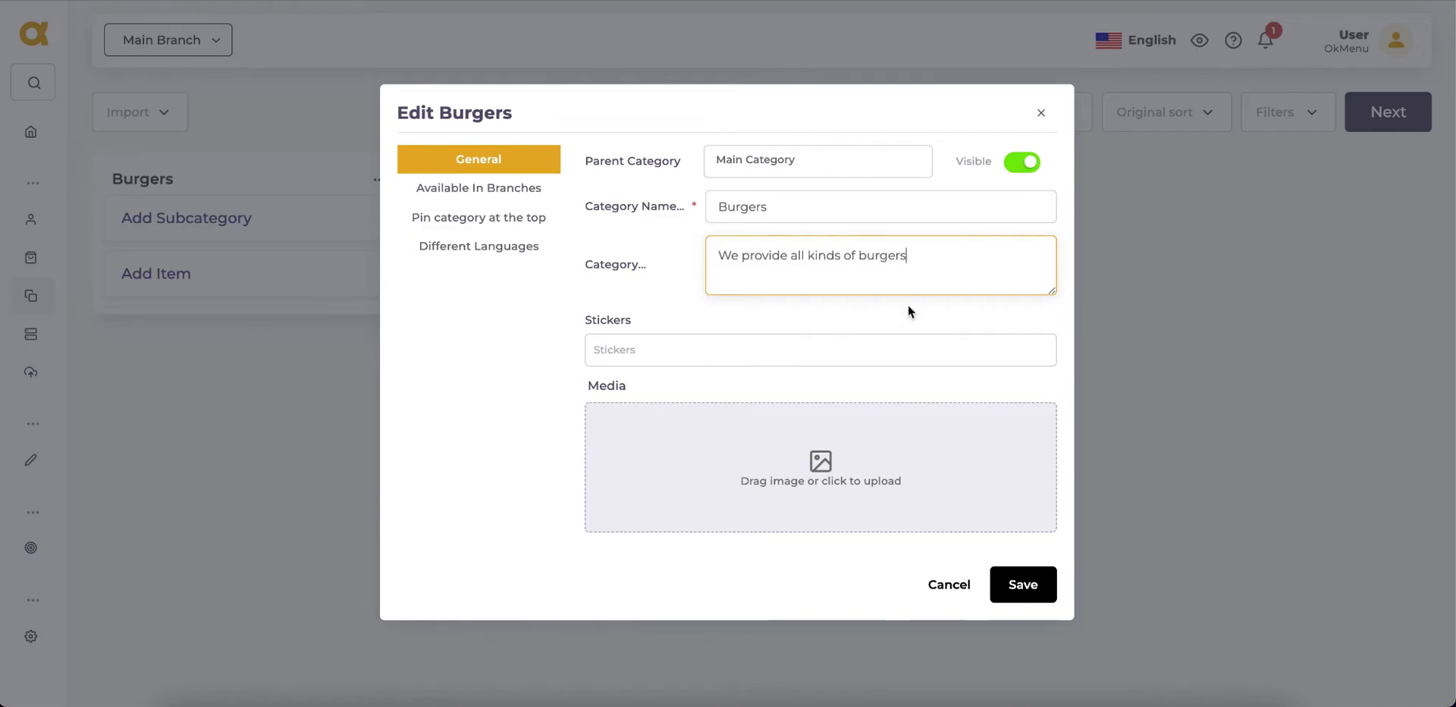
left_click(908, 304)
- Give the Burgers category the New sticker and assign the stacked burger image with fries from the OkMenu Cloud
left_click(911, 341)
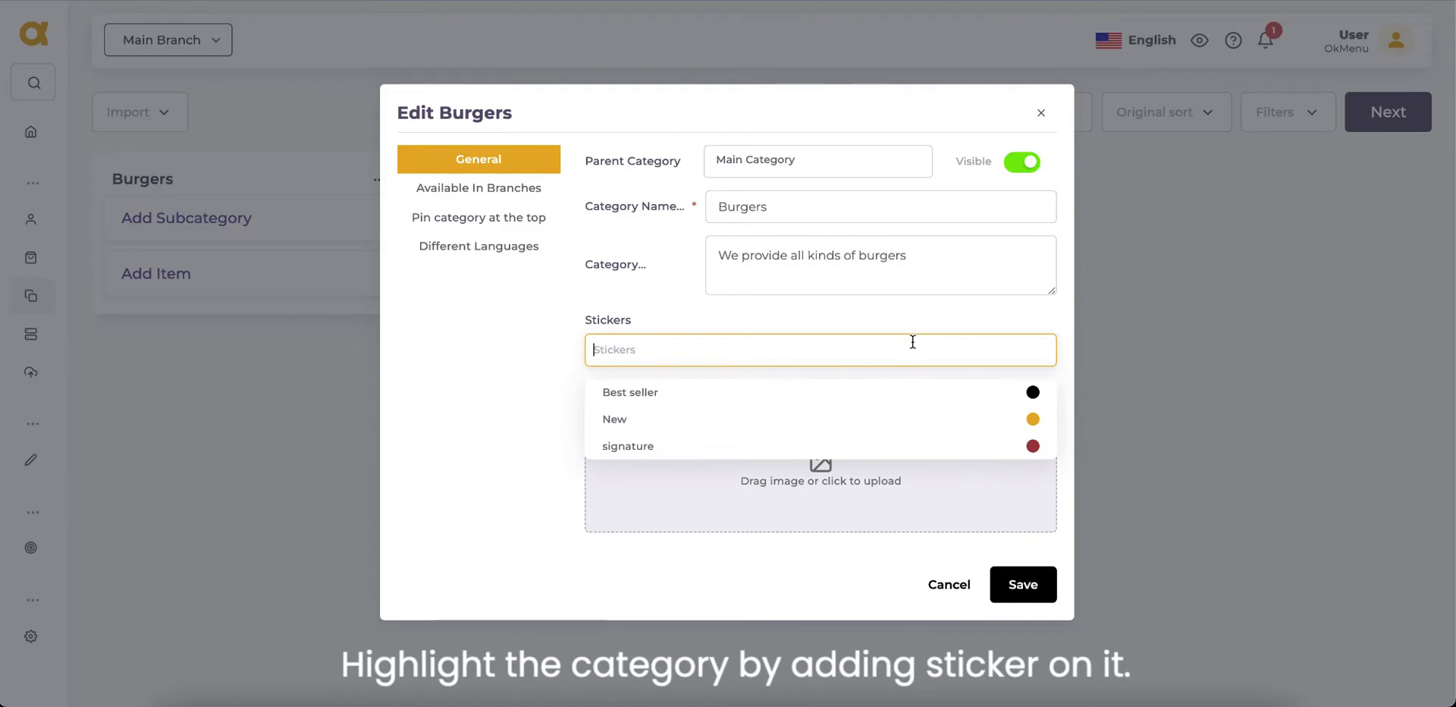
left_click(925, 416)
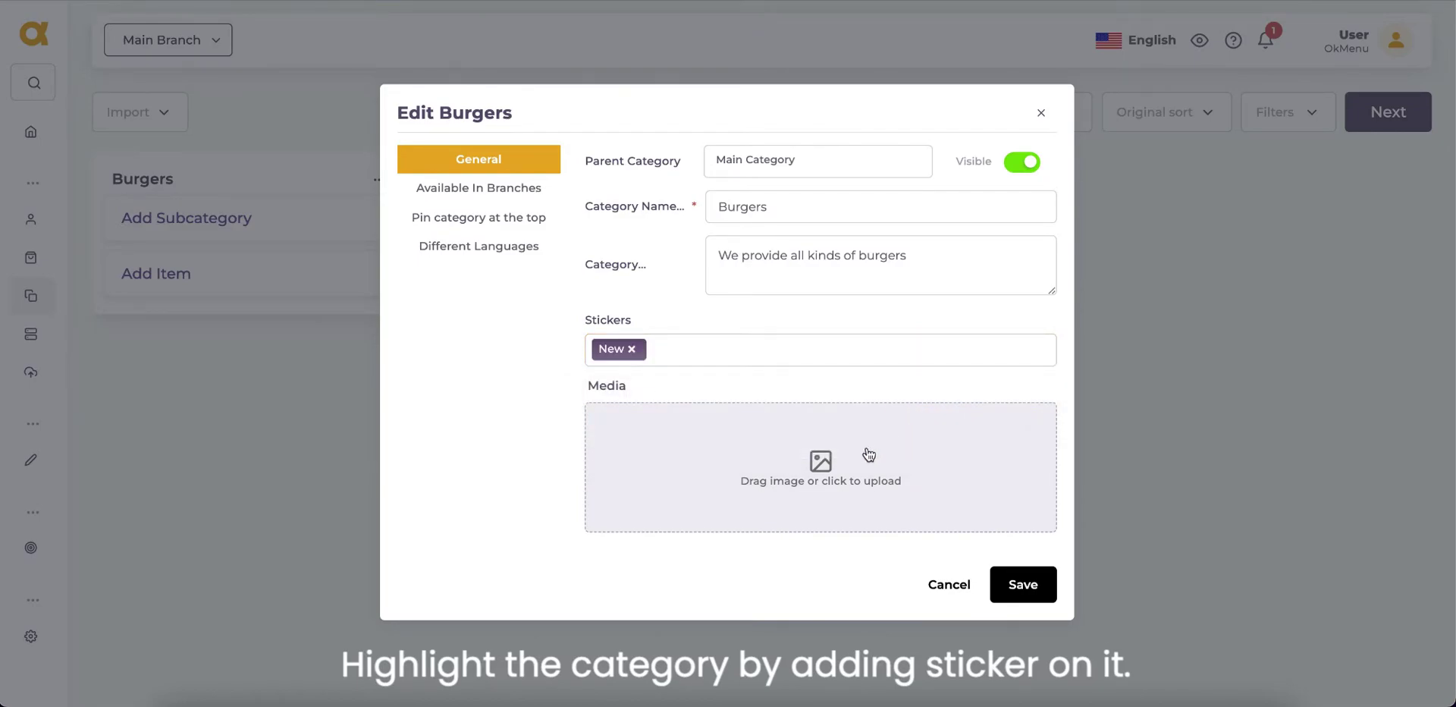
left_click(842, 460)
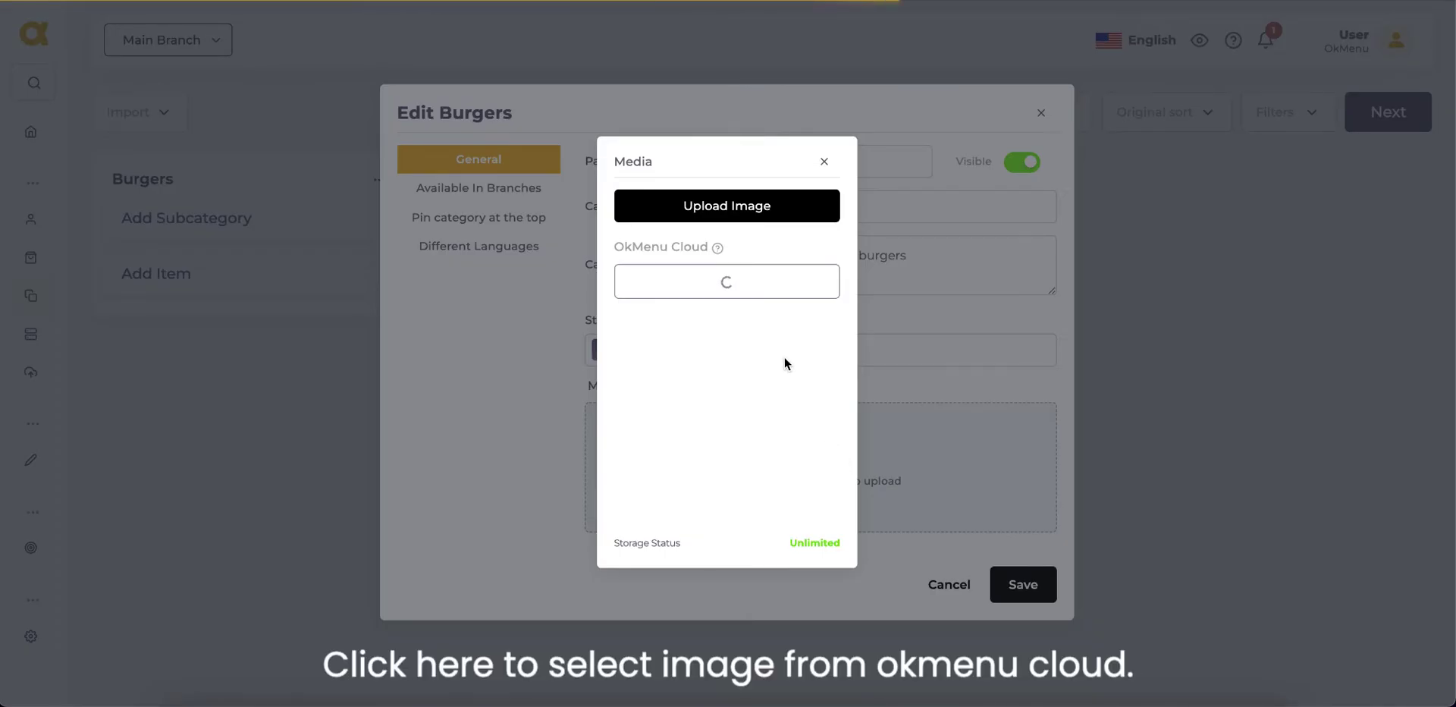
left_click(750, 316)
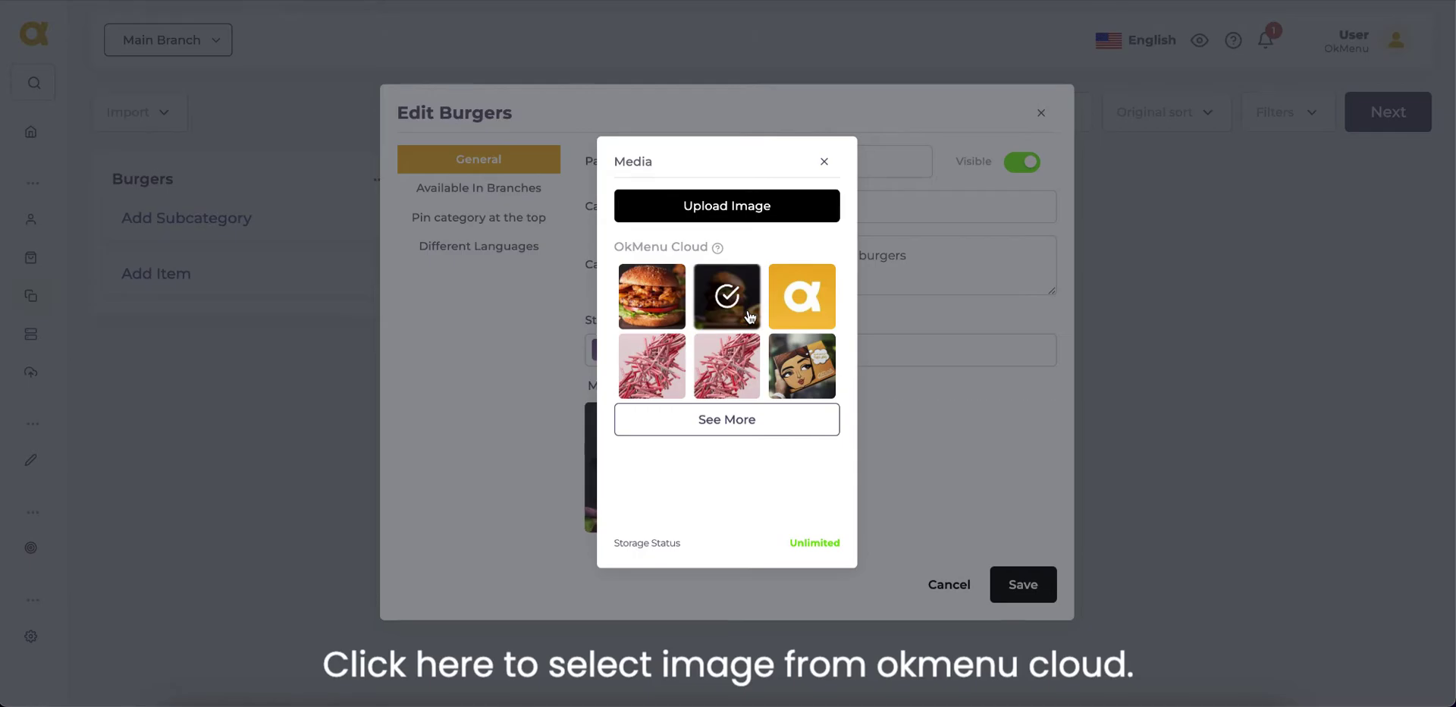
left_click(905, 416)
- Switch the Main Branch's editing permission for the Burgers category off and back on
left_click(534, 190)
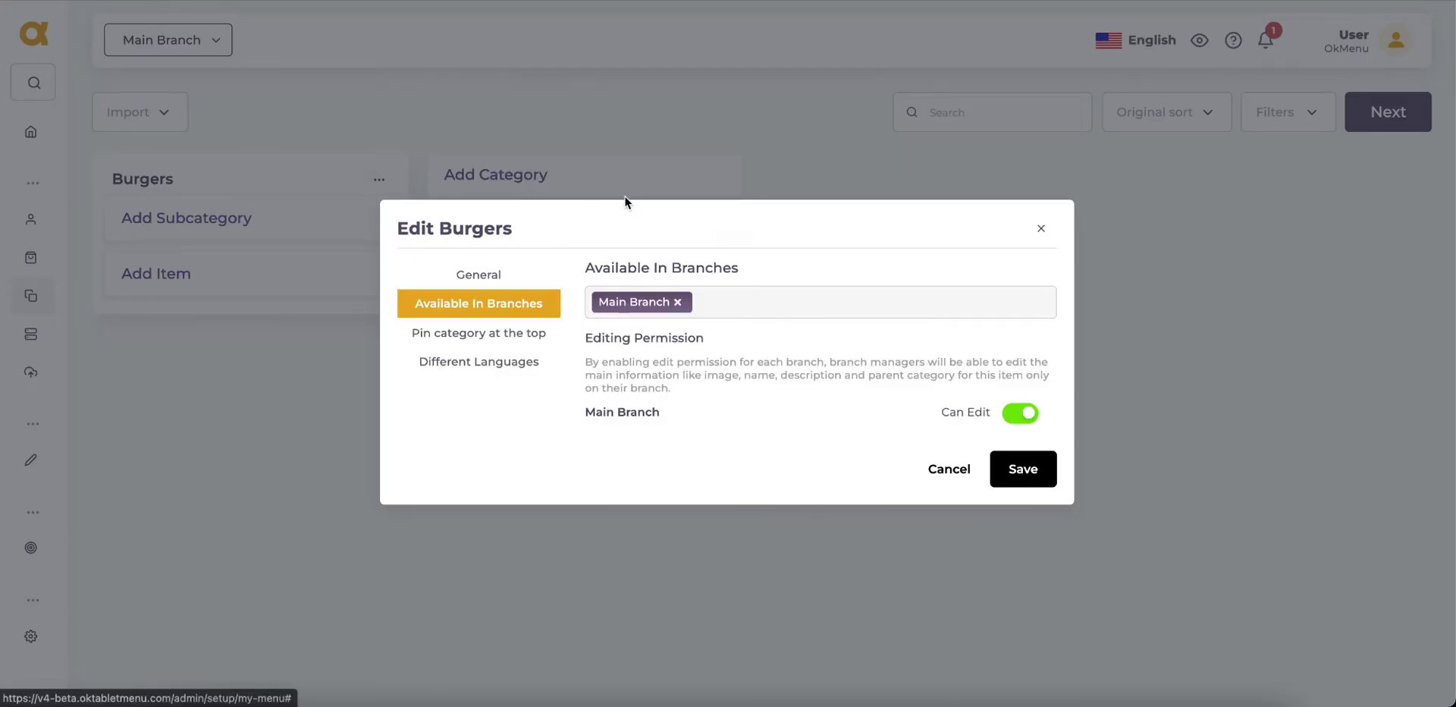
left_click(1028, 419)
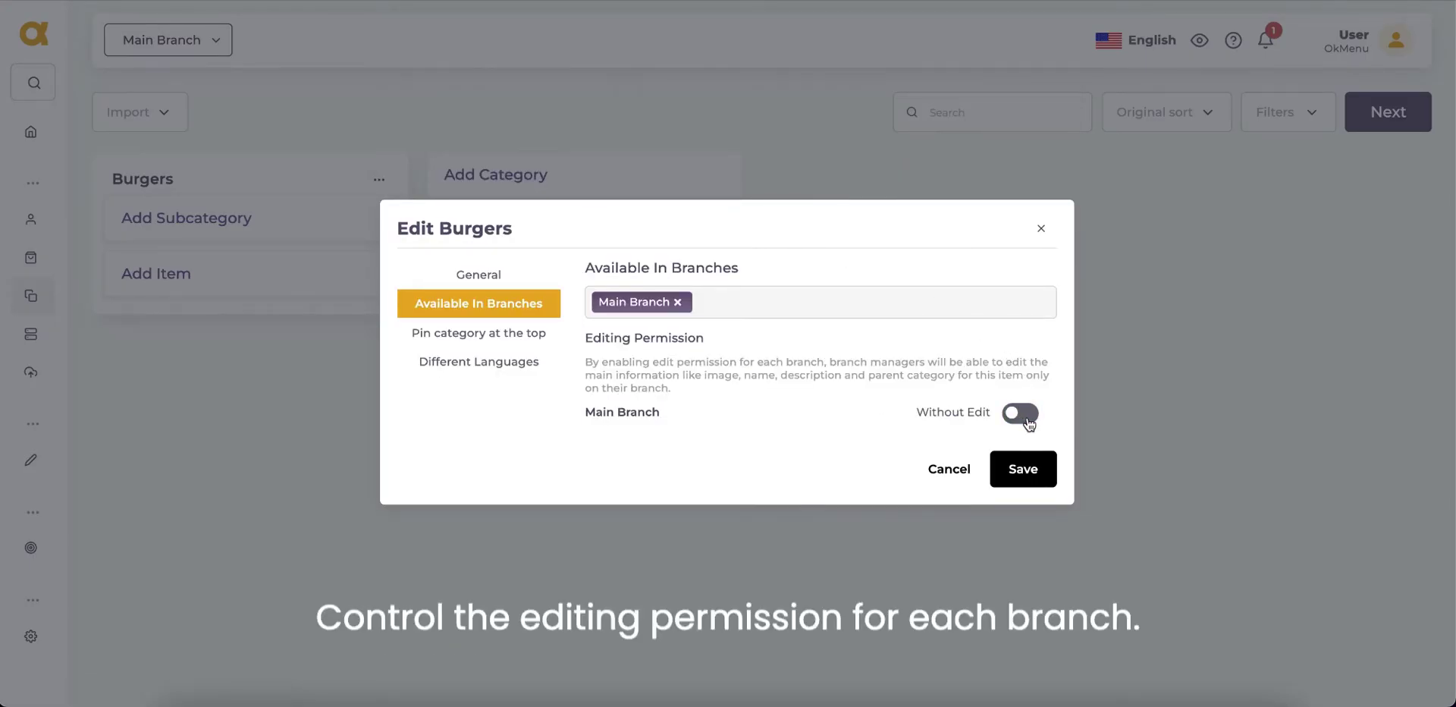
left_click(1027, 420)
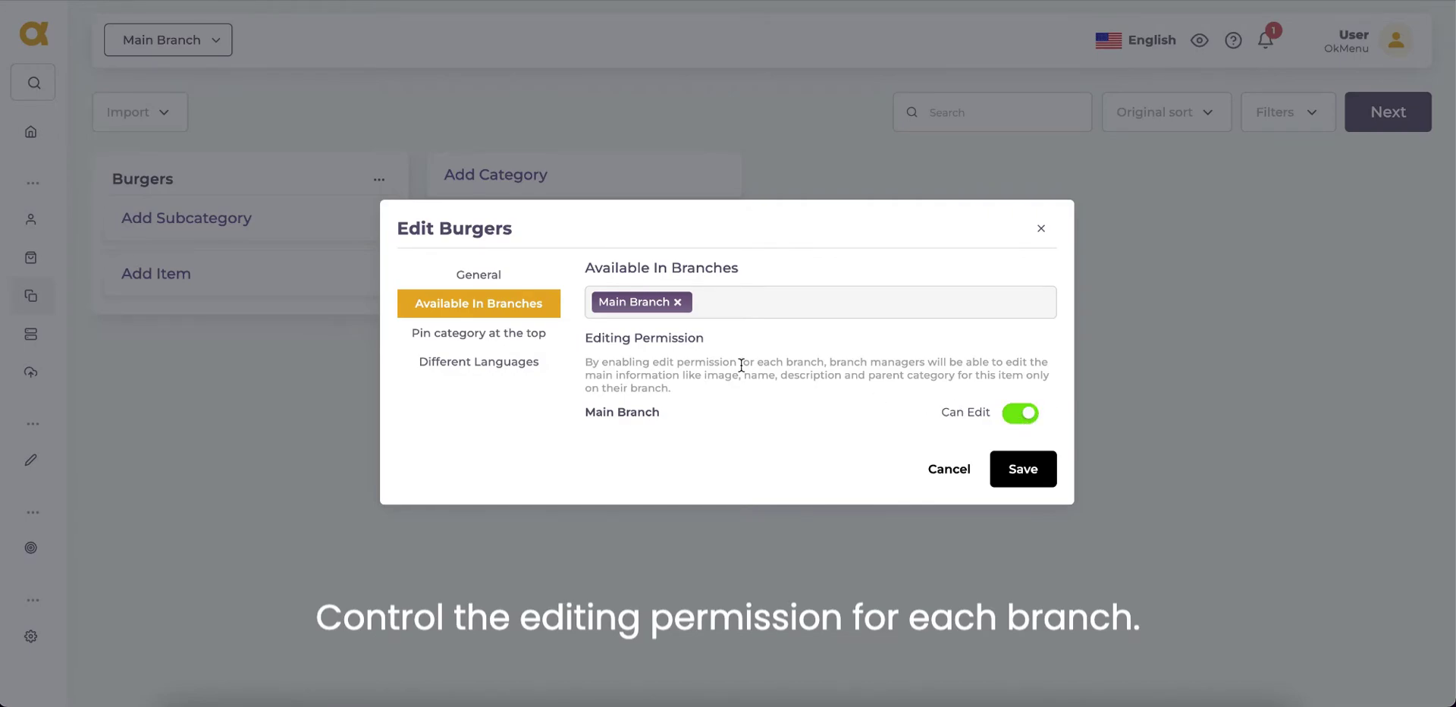
- Enable pinning the Burgers category at the top of the menu, starting at 2:00 PM, and choose an end time
left_click(522, 334)
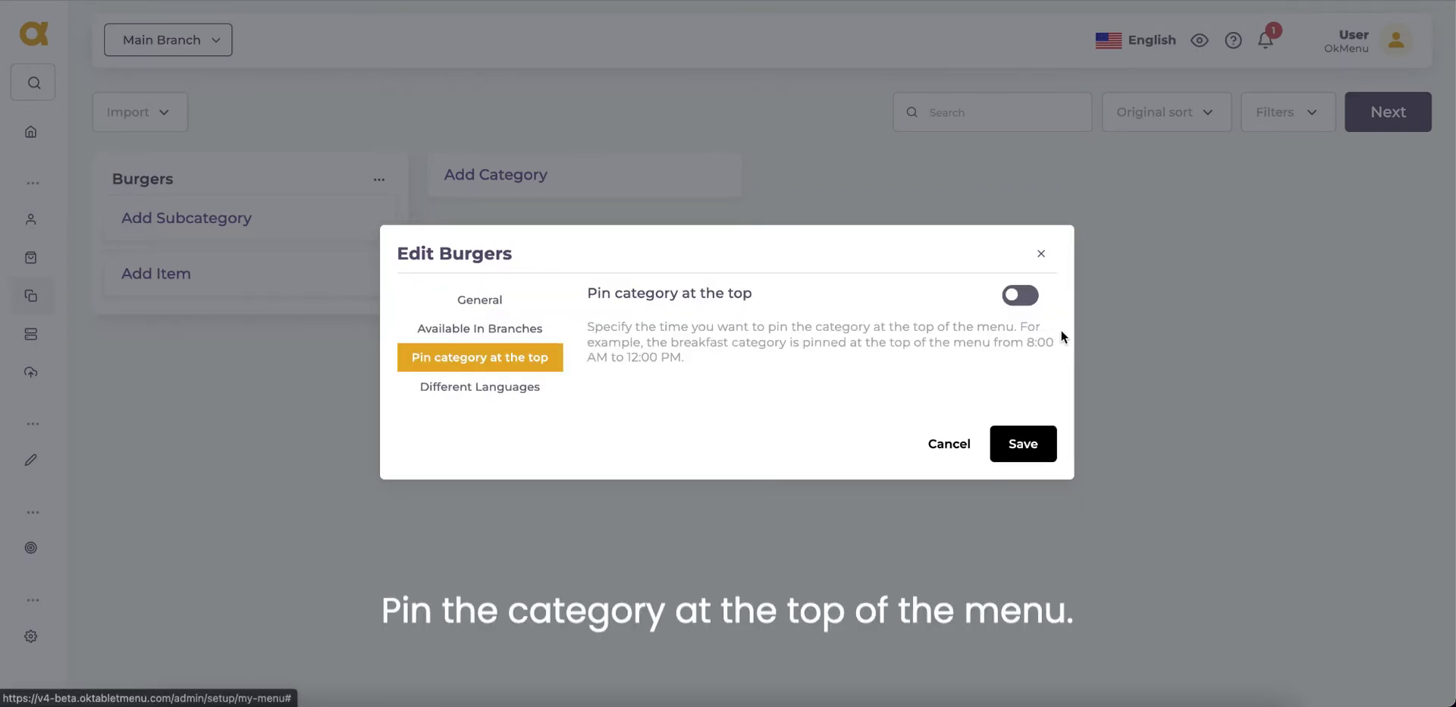
left_click(1034, 295)
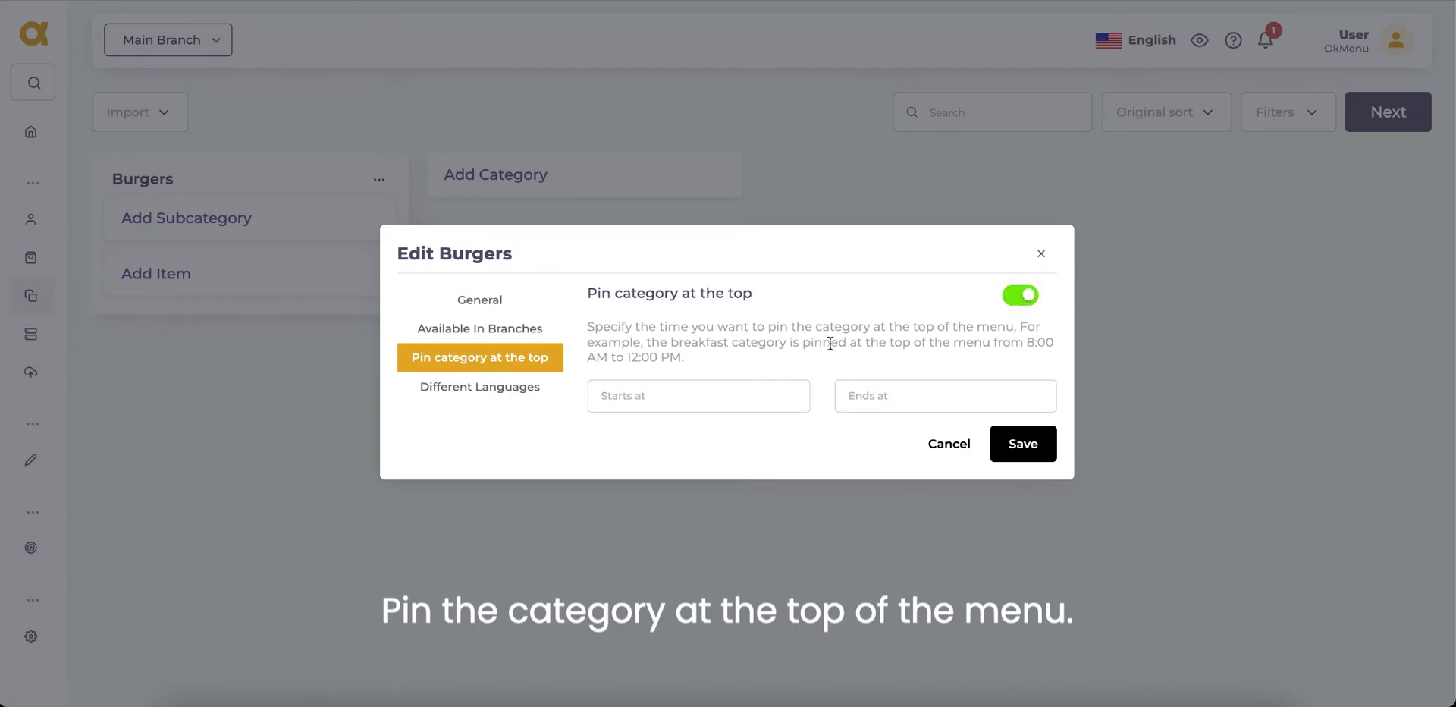
left_click(756, 383)
scroll(698, 607, "down", 3)
scroll(698, 610, "down", 6)
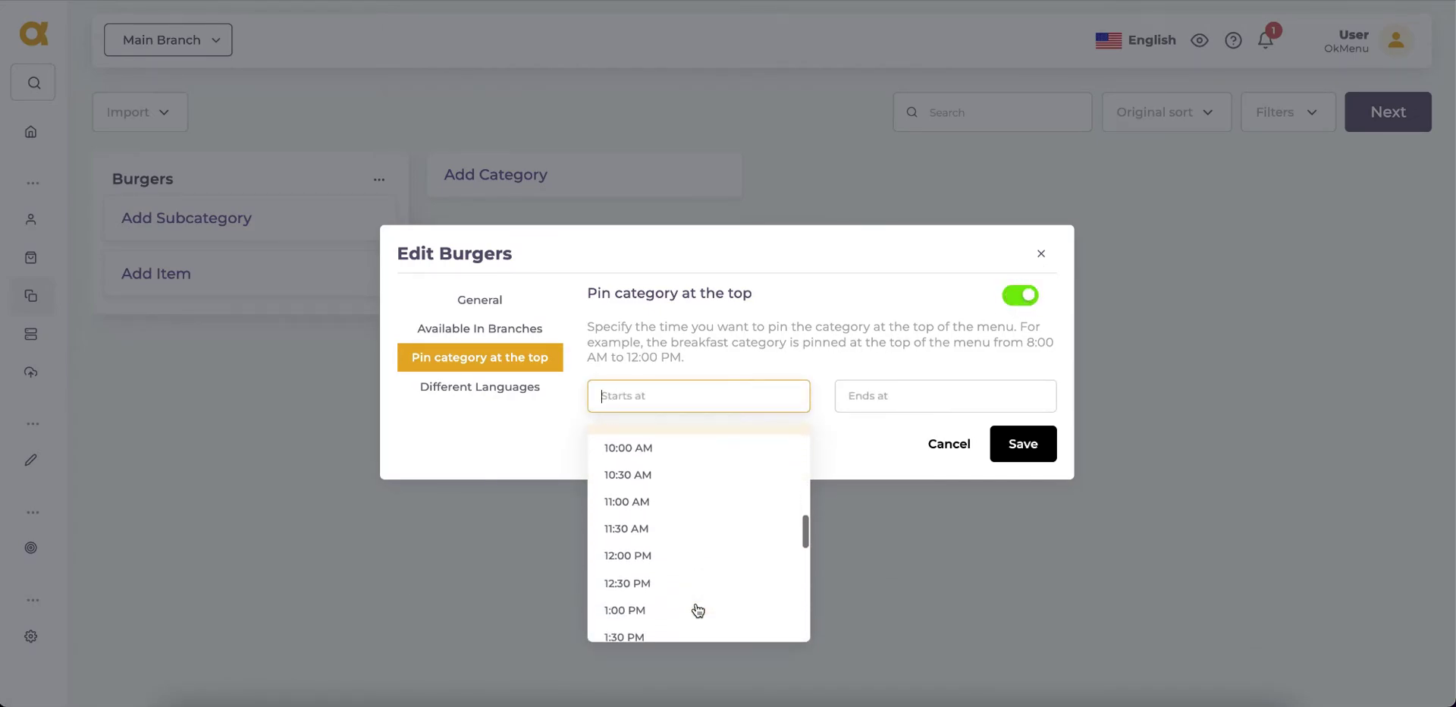
left_click(664, 625)
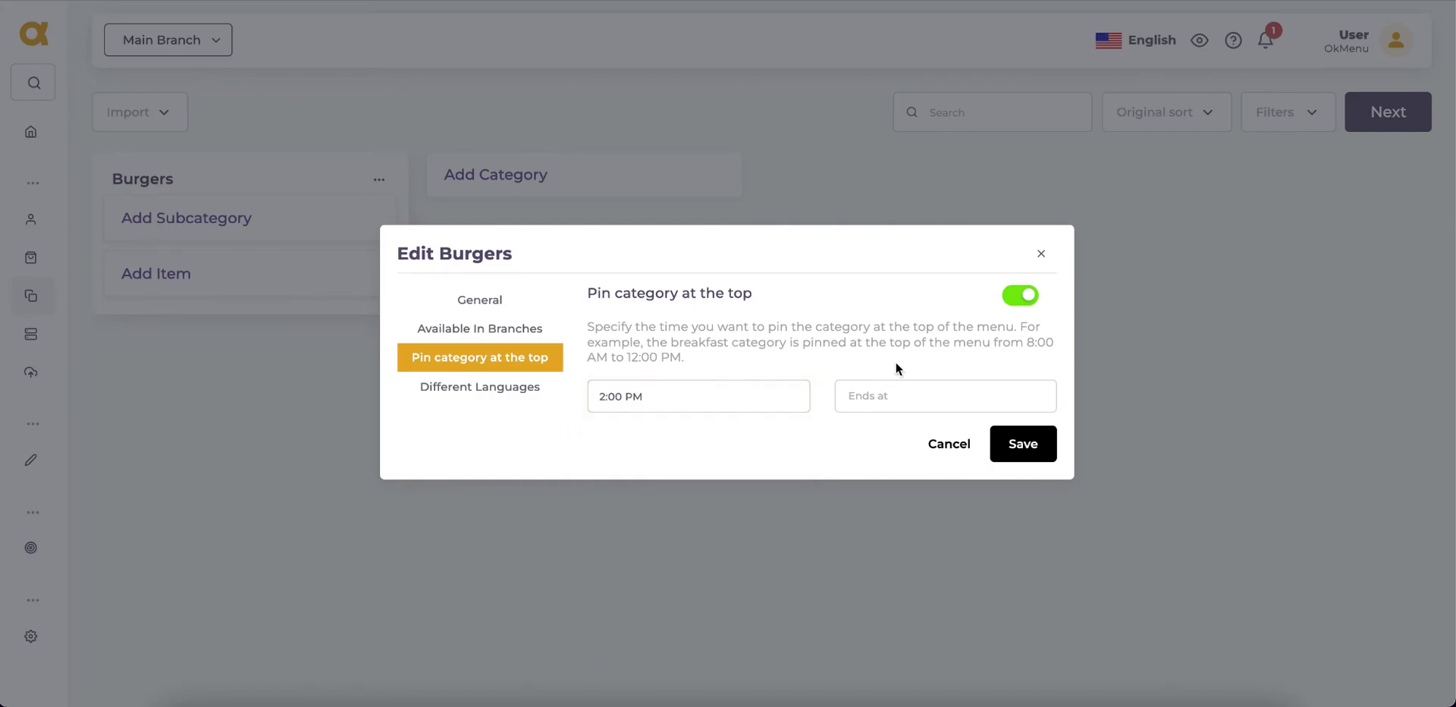
left_click(858, 390)
scroll(891, 586, "down", 3)
left_click(892, 626)
- Add the category's Arabic translation with the name "برجر" and description "نقدم جميع أنواع البرجر", and save the category
left_click(519, 391)
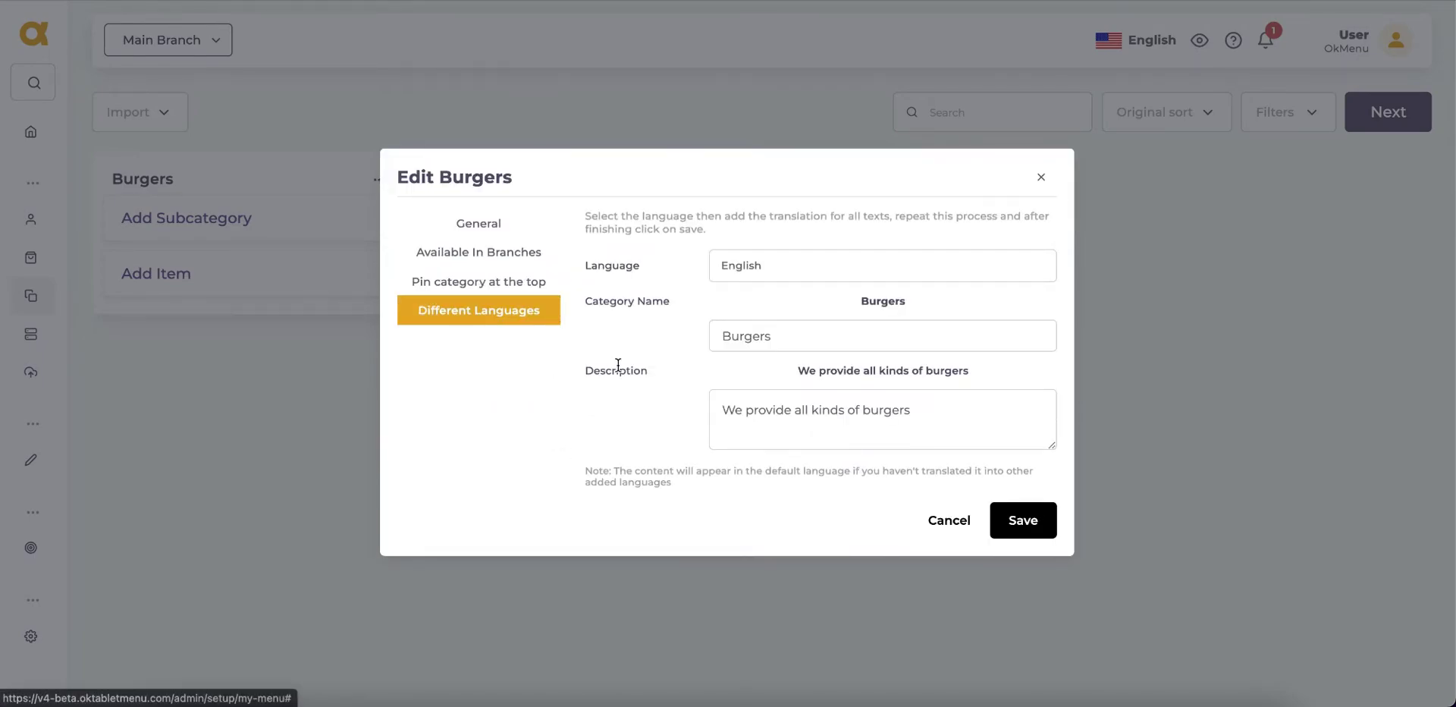
left_click(766, 276)
left_click(767, 336)
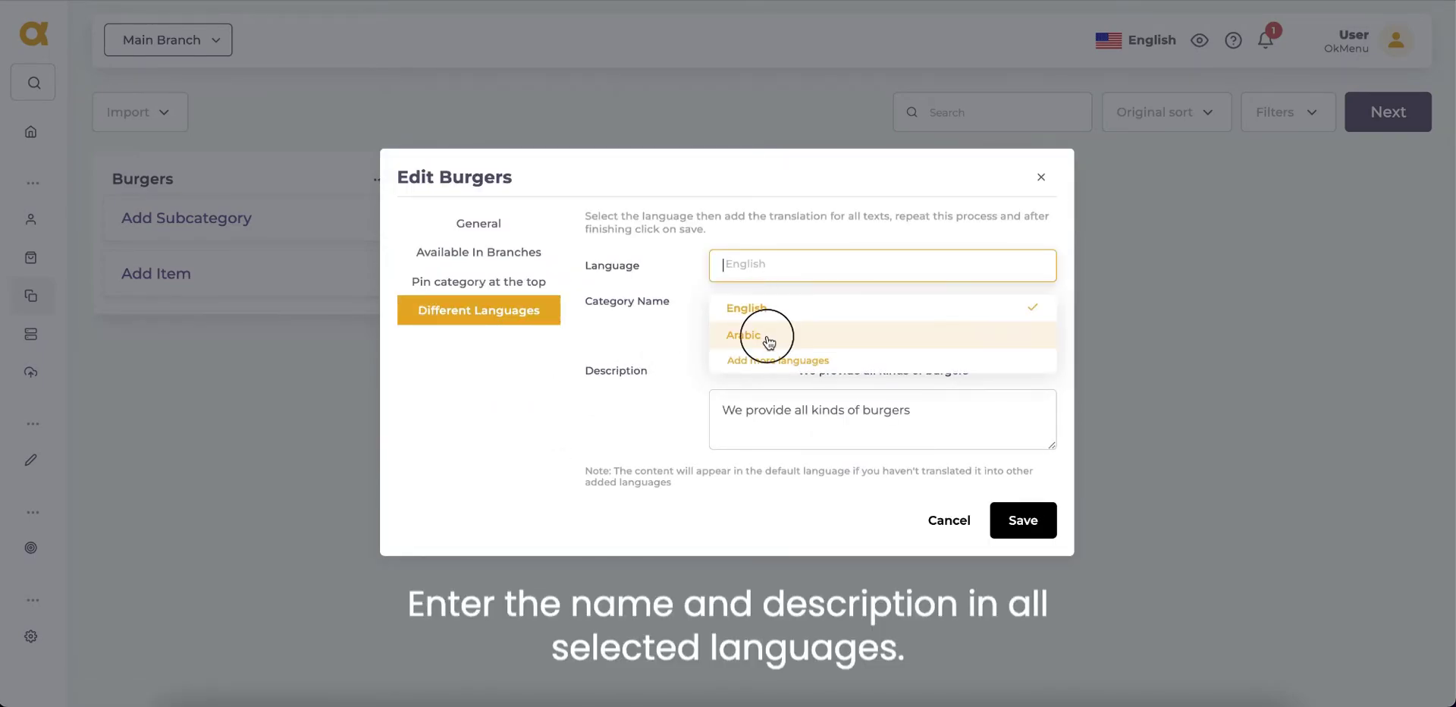
left_click(767, 336)
type("برجر")
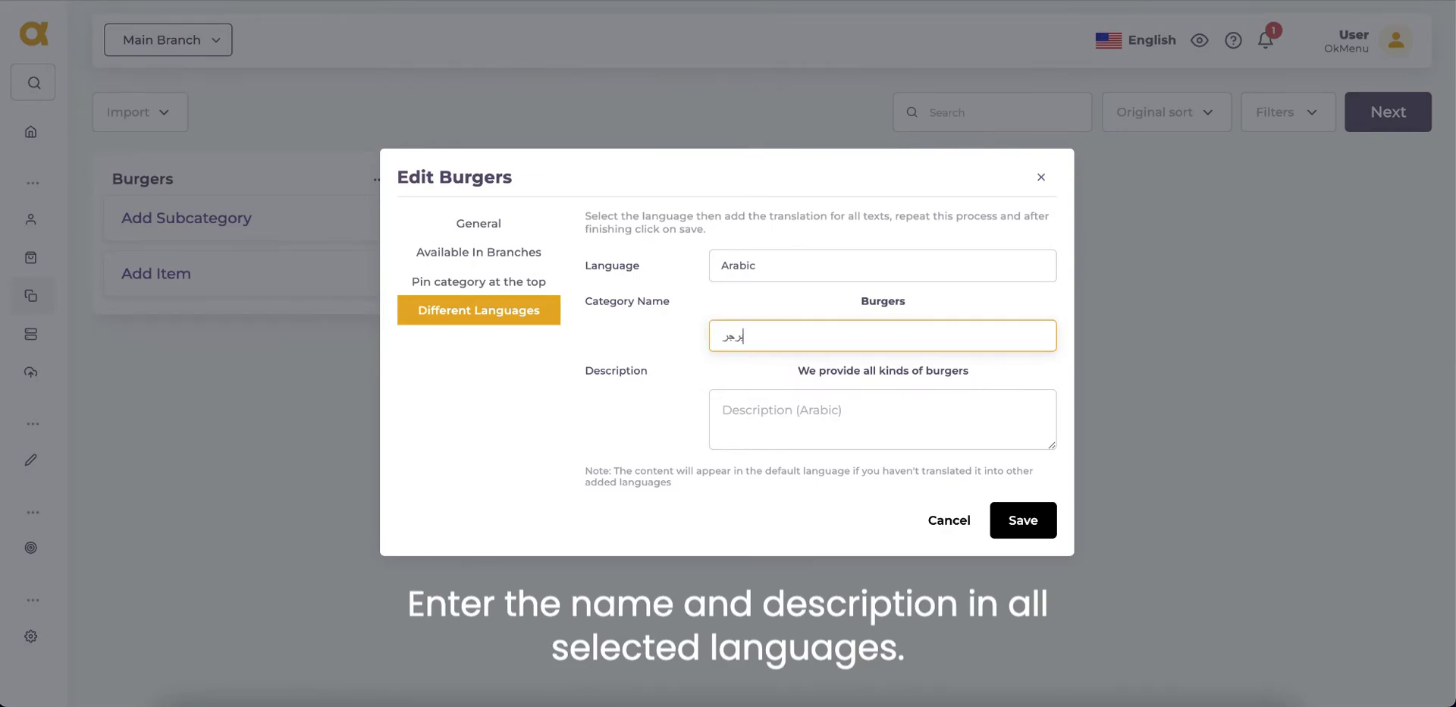
left_click(792, 412)
type("نقدم جميع أ")
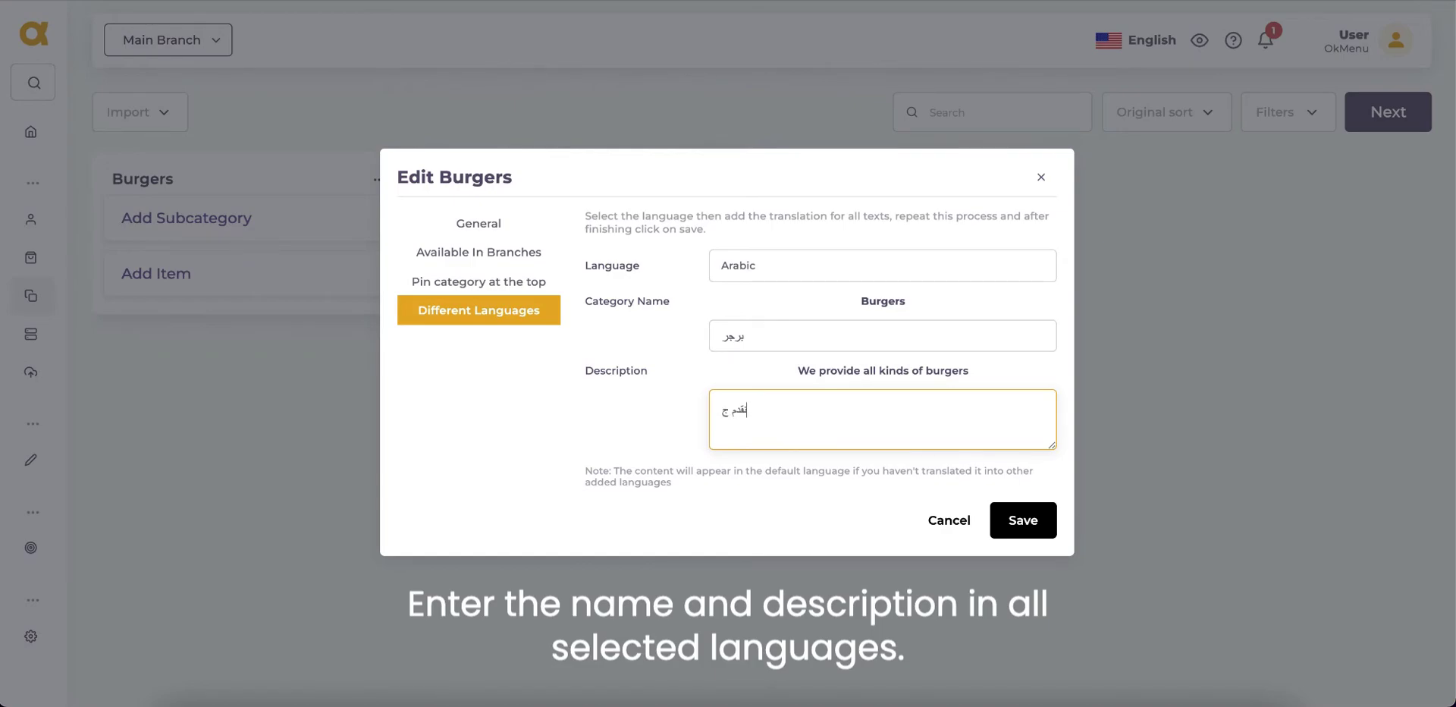
type("نواع البرجر")
left_click(1016, 522)
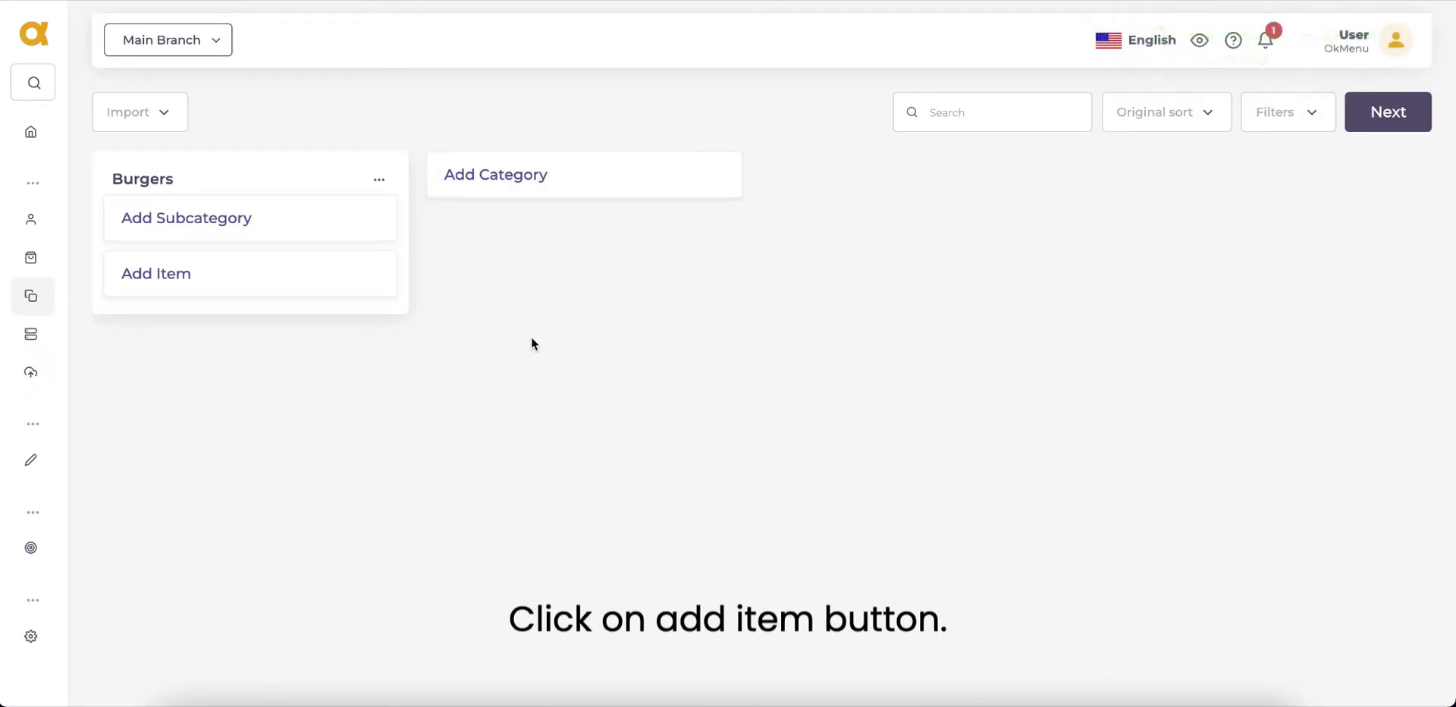
- Add a Chicken Burger item to Burgers priced 1.500 KWD, with the description "Sliced bread , chicken , onion ,tomato ,lettuce and olive oil"
left_click(352, 295)
left_click(339, 274)
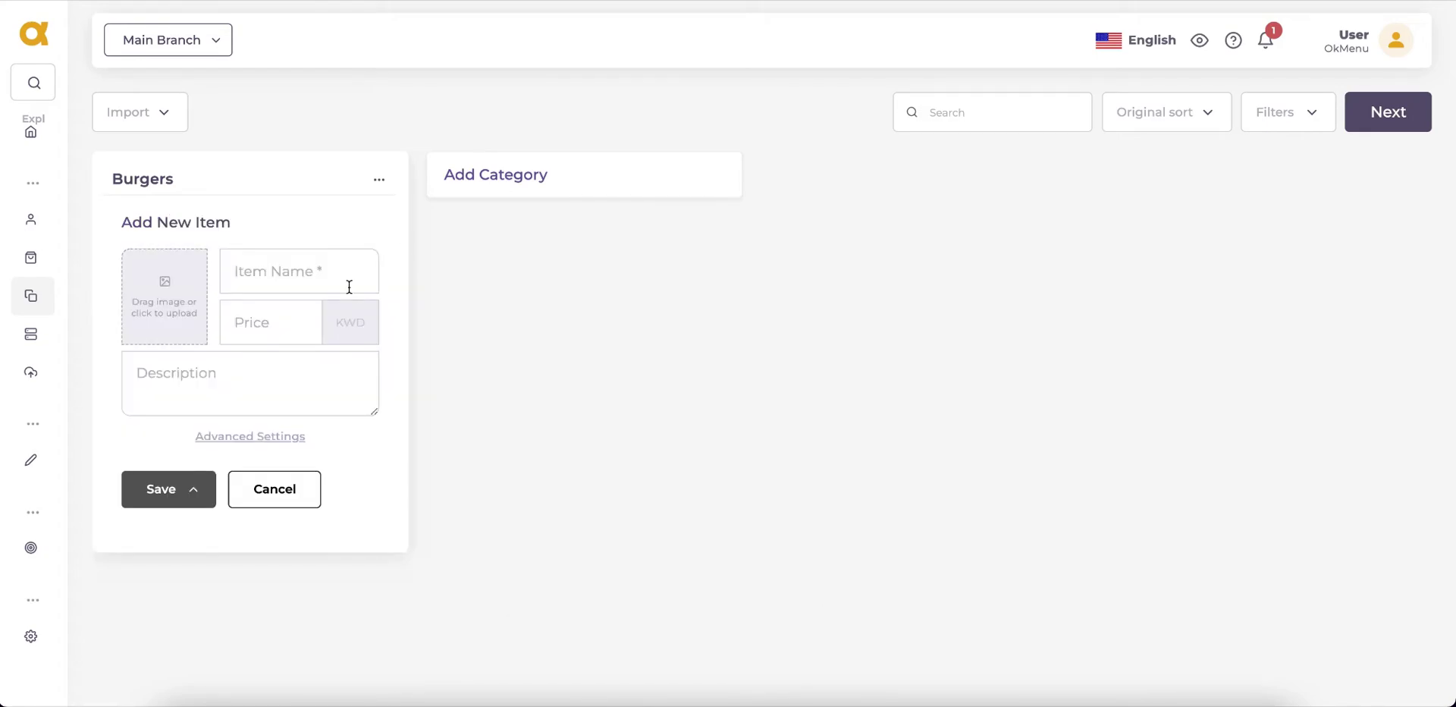
type("Chicken B")
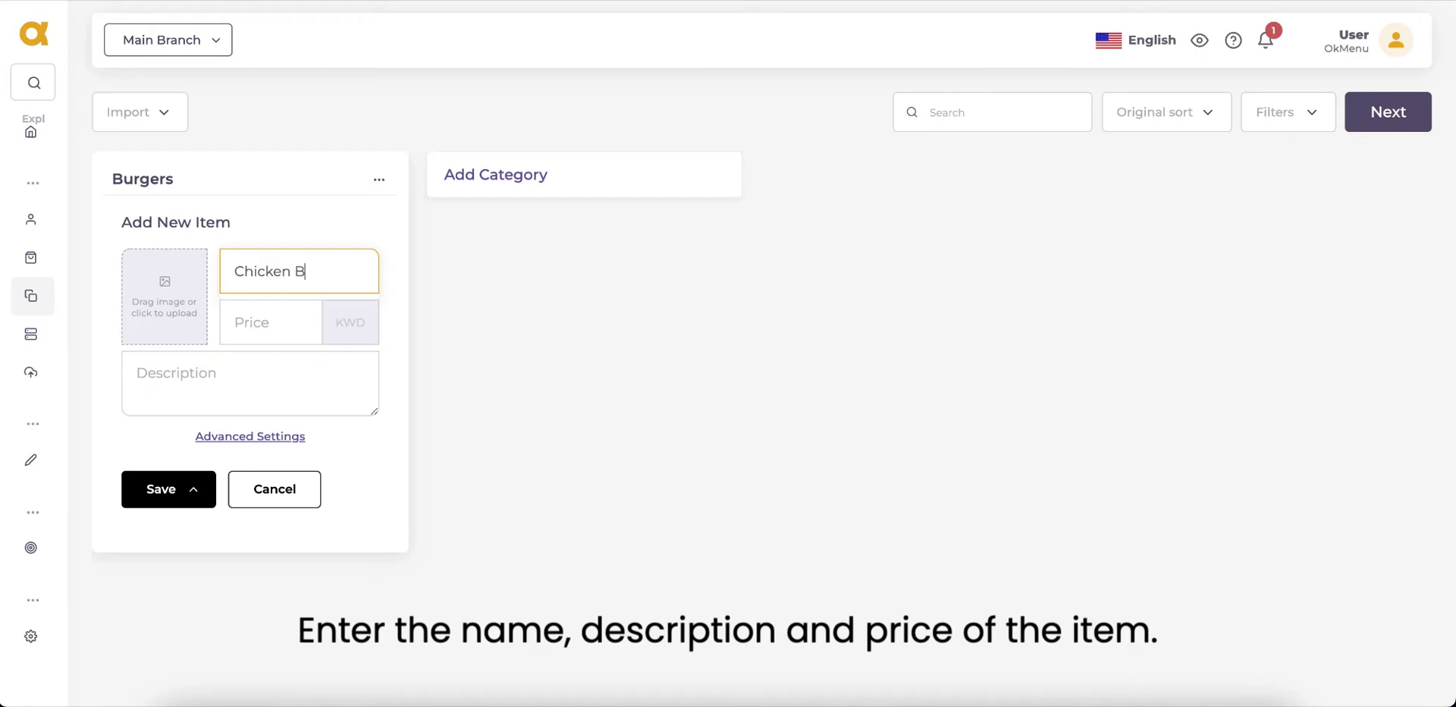
type("urgers")
left_click(282, 320)
type("1.500")
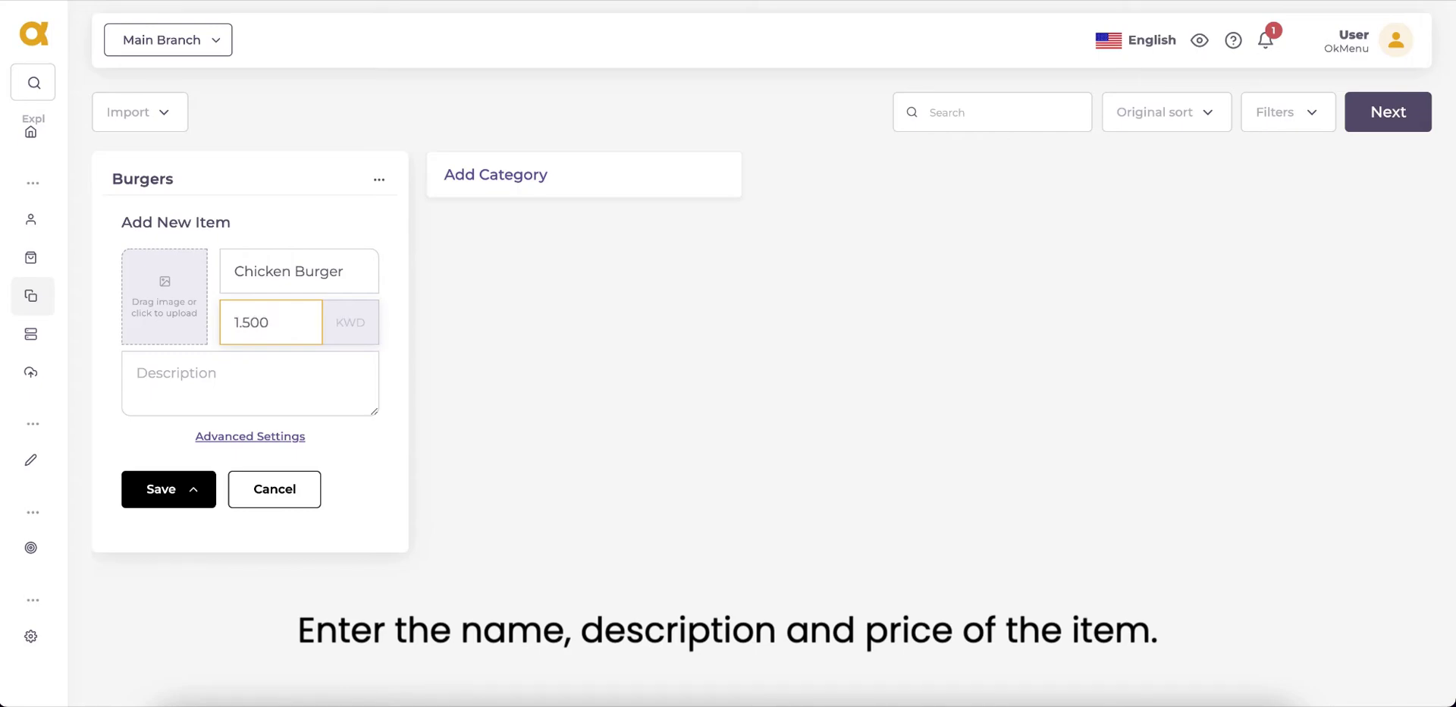
left_click(244, 367)
type("Sliced bread , chicken , onion ,tomato ,lettuce and olive oil")
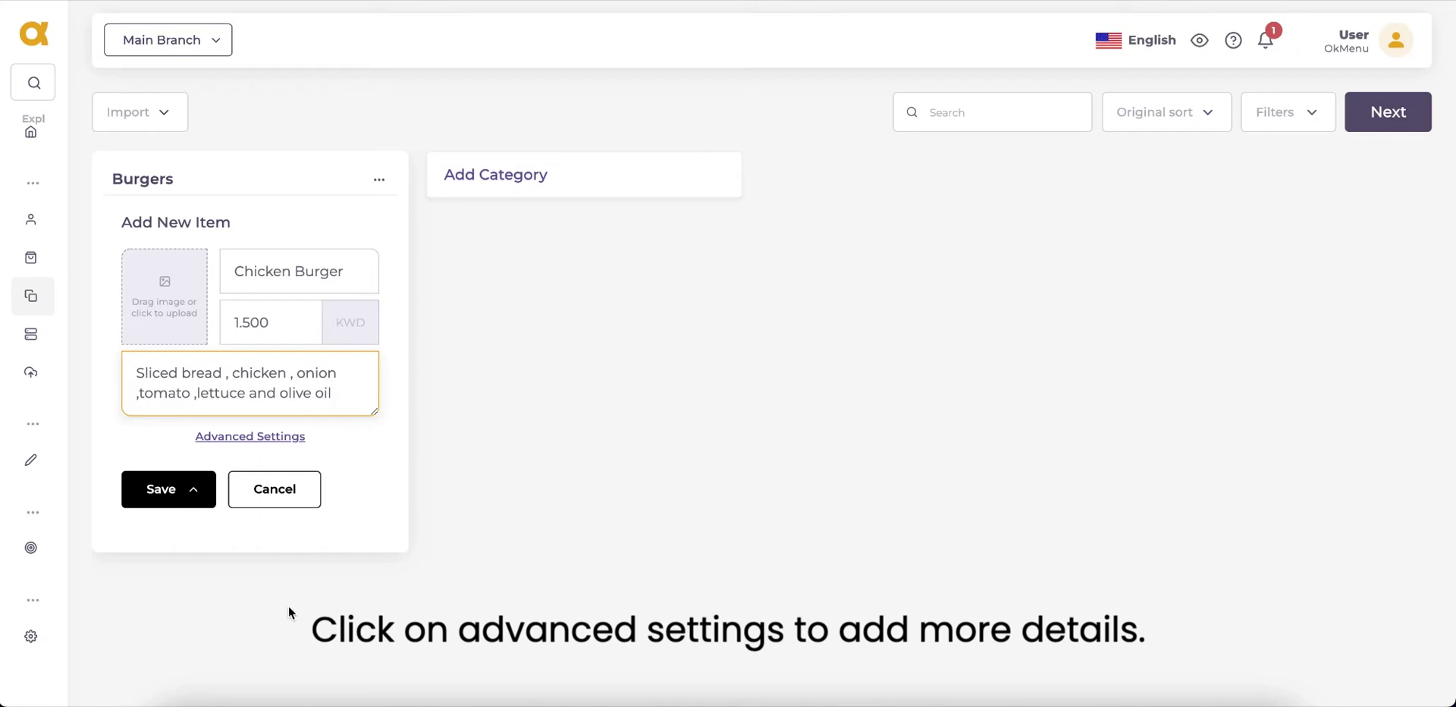
- Open the advanced settings of the Chicken Burger item and switch its visibility off and back on
left_click(282, 439)
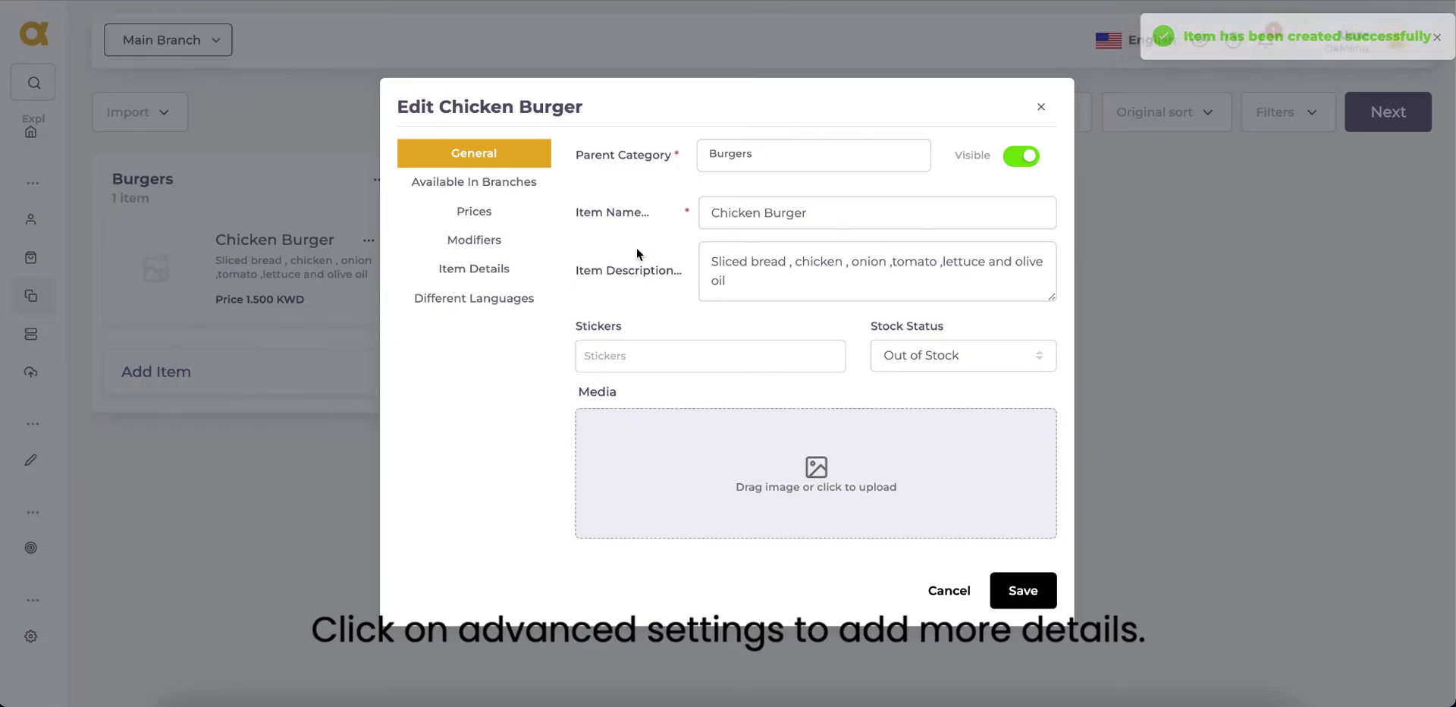
left_click(1030, 159)
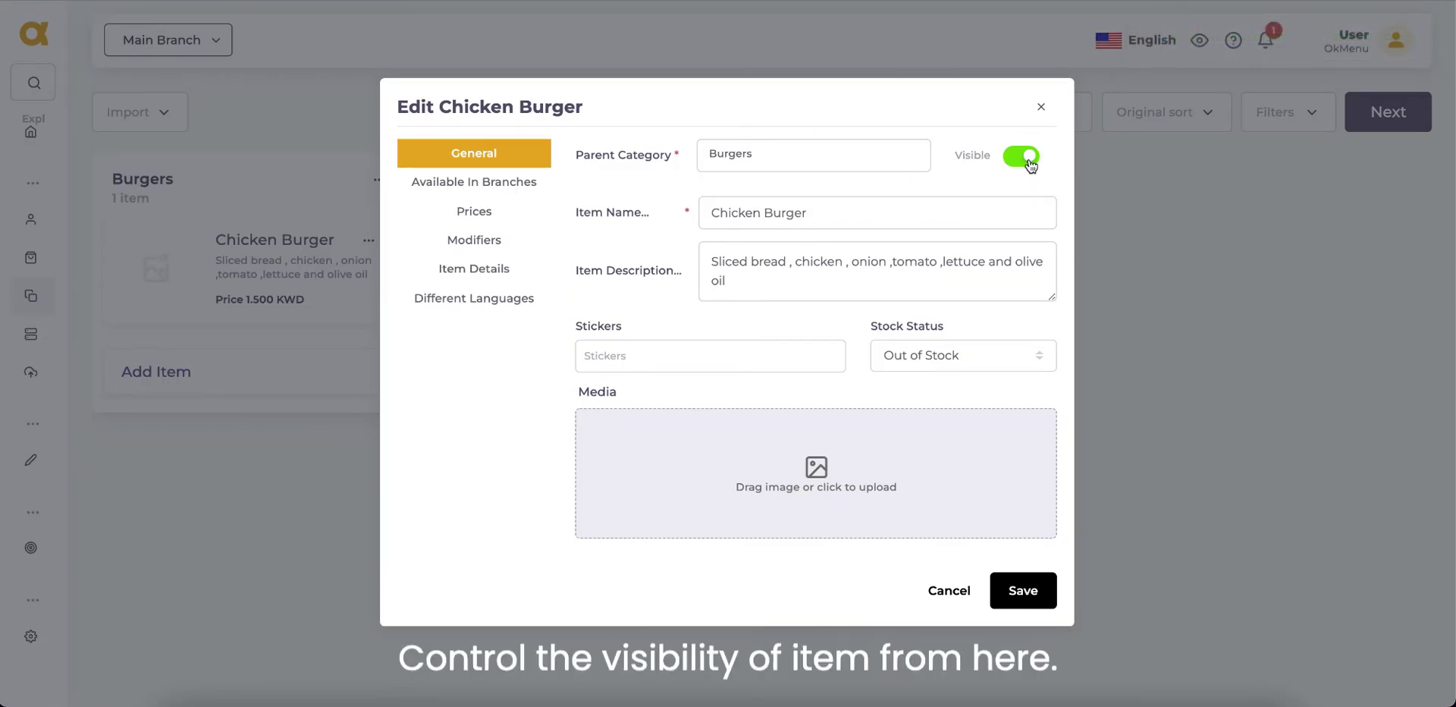
left_click(1029, 160)
- Give the Chicken Burger item the Best seller sticker and set its stock status to Available
left_click(834, 353)
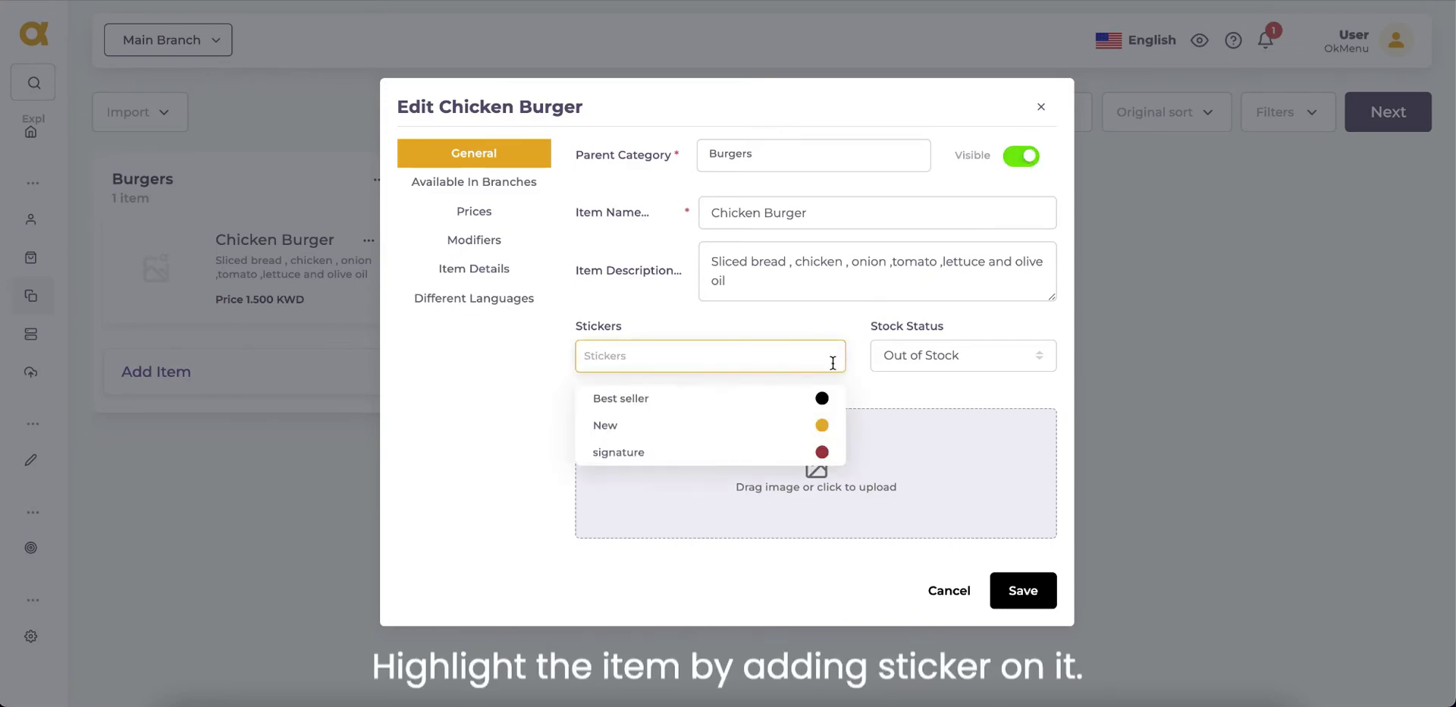
left_click(830, 398)
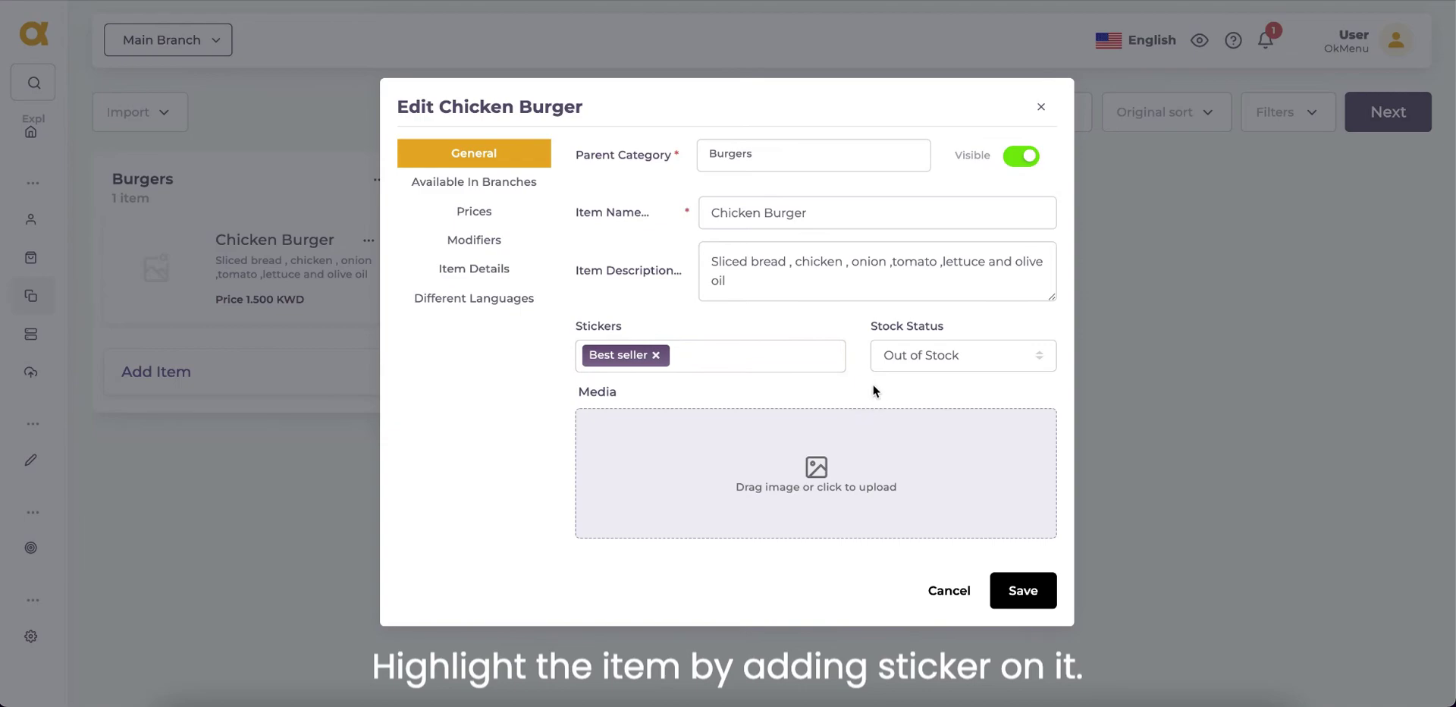
left_click(940, 353)
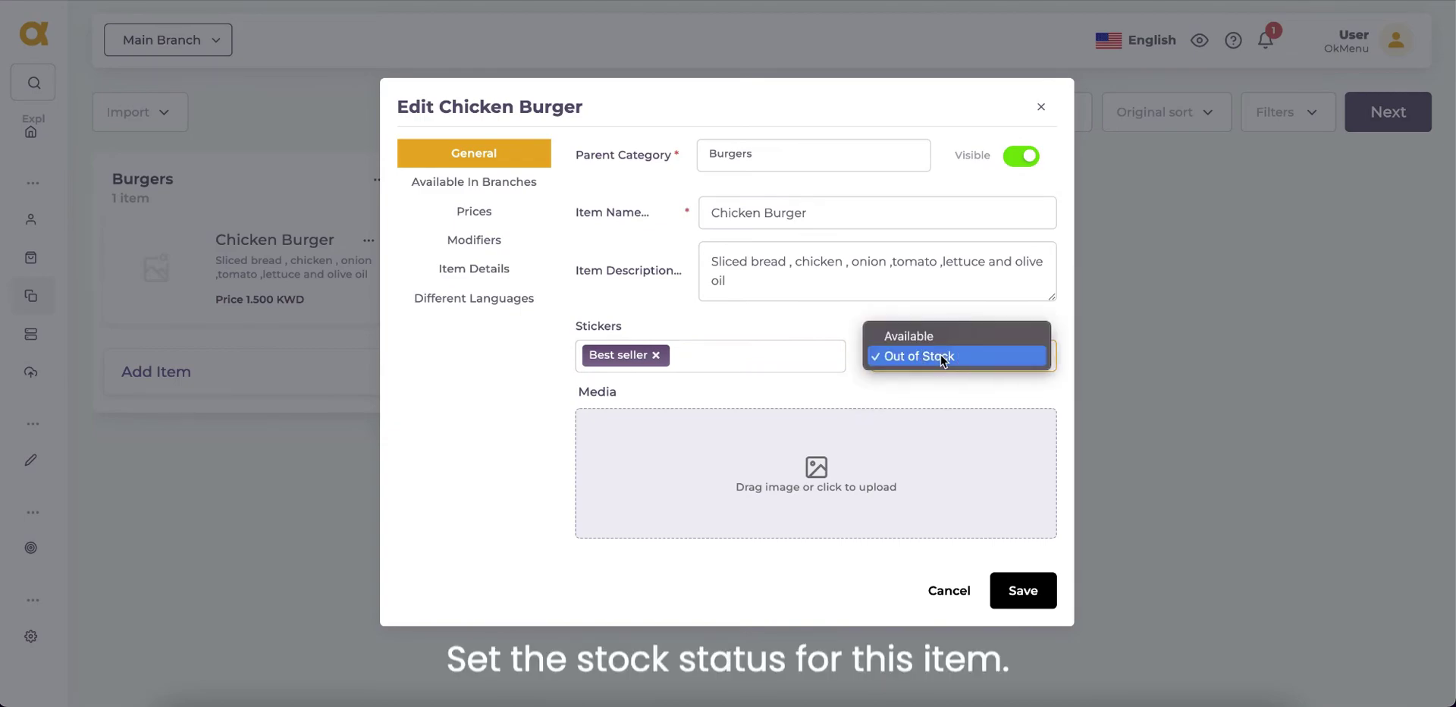
left_click(930, 340)
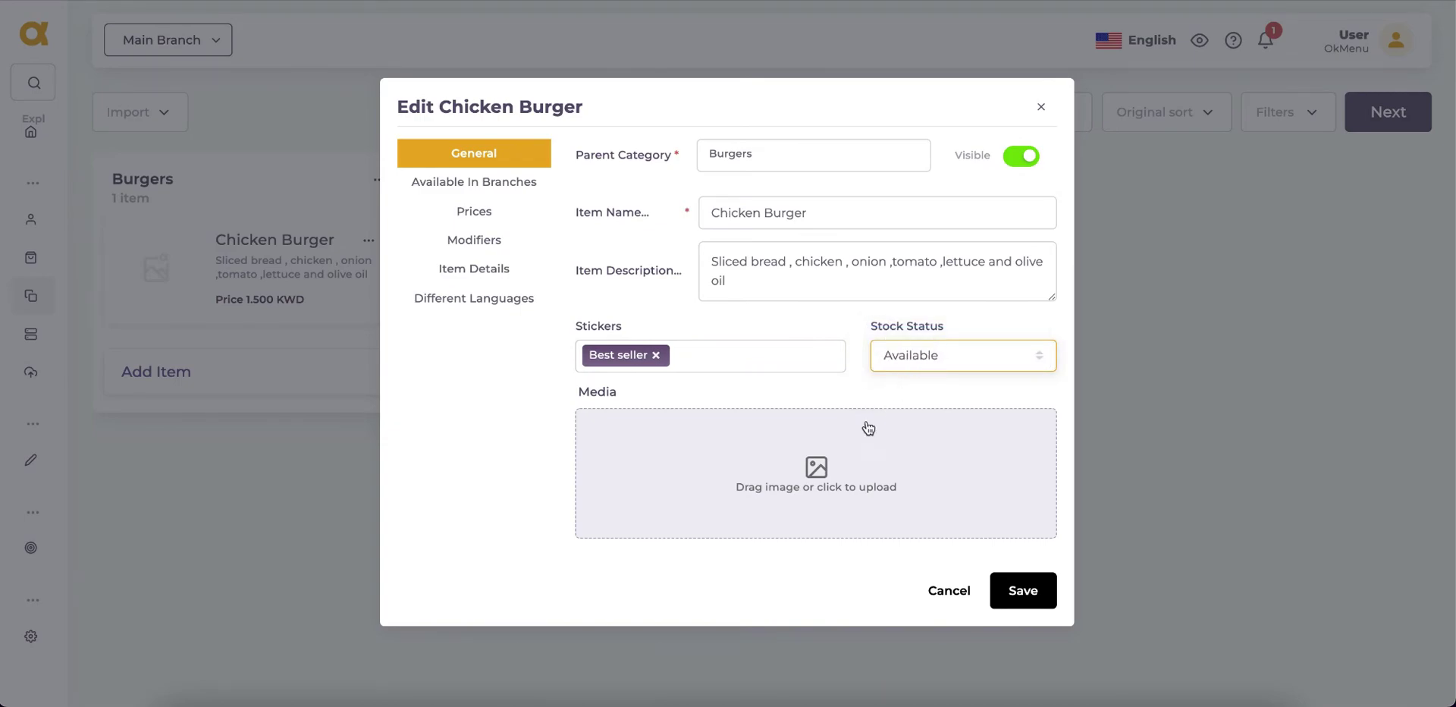
- Assign the close-up chicken burger image from the OkMenu Cloud to the Chicken Burger item
left_click(824, 469)
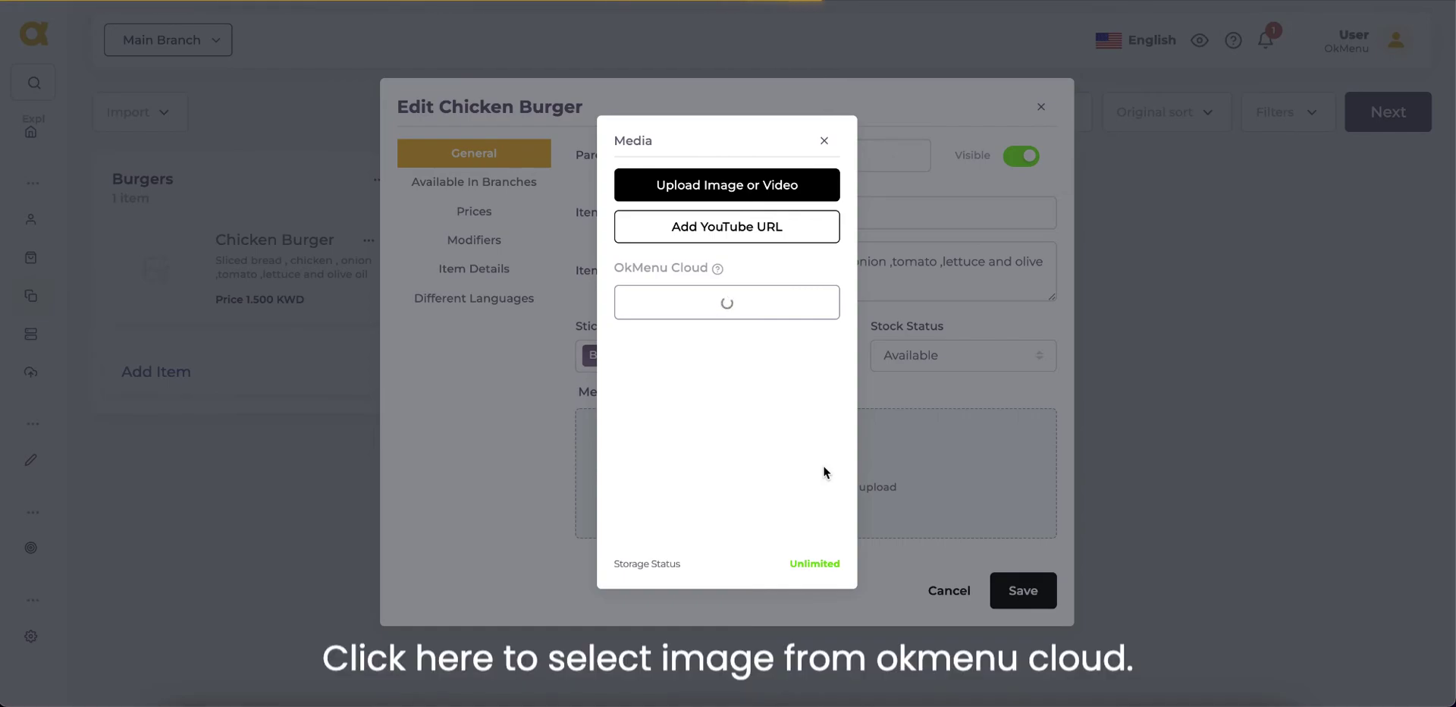
left_click(664, 338)
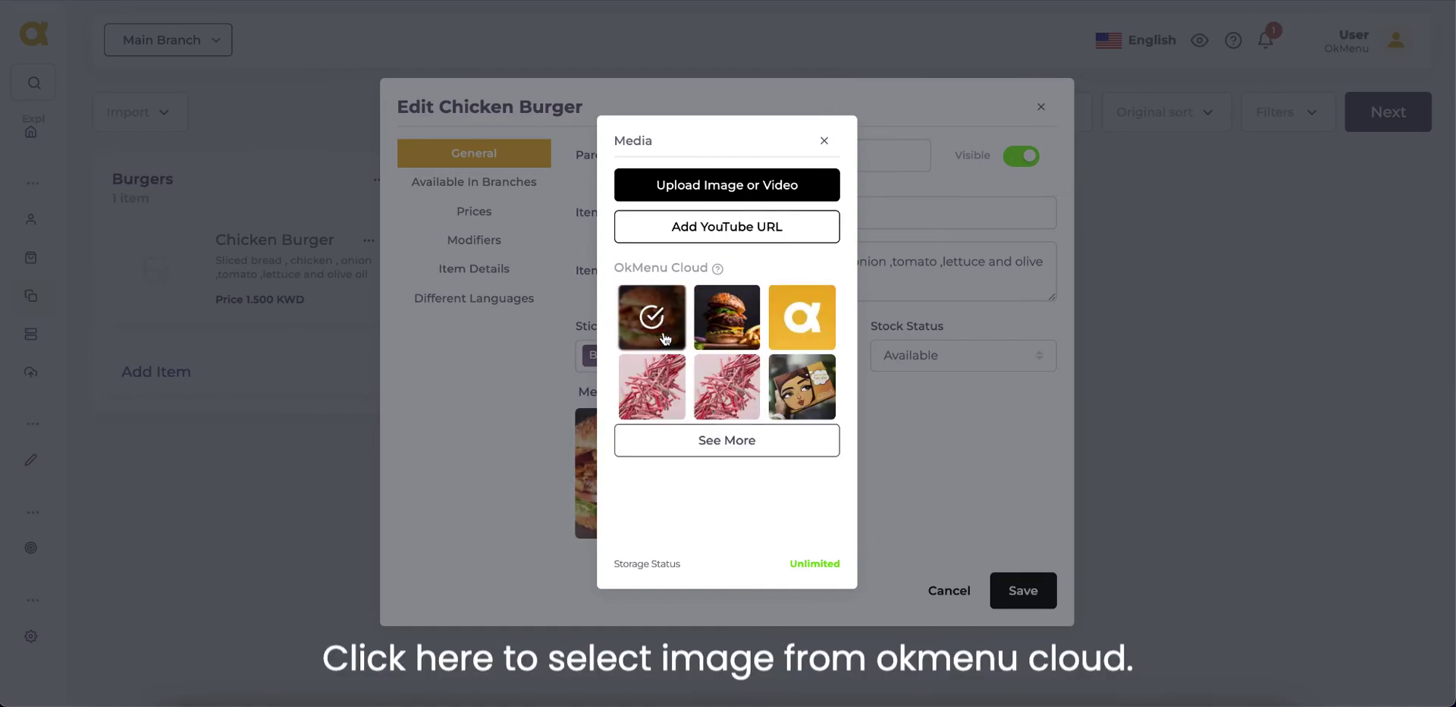
left_click(885, 514)
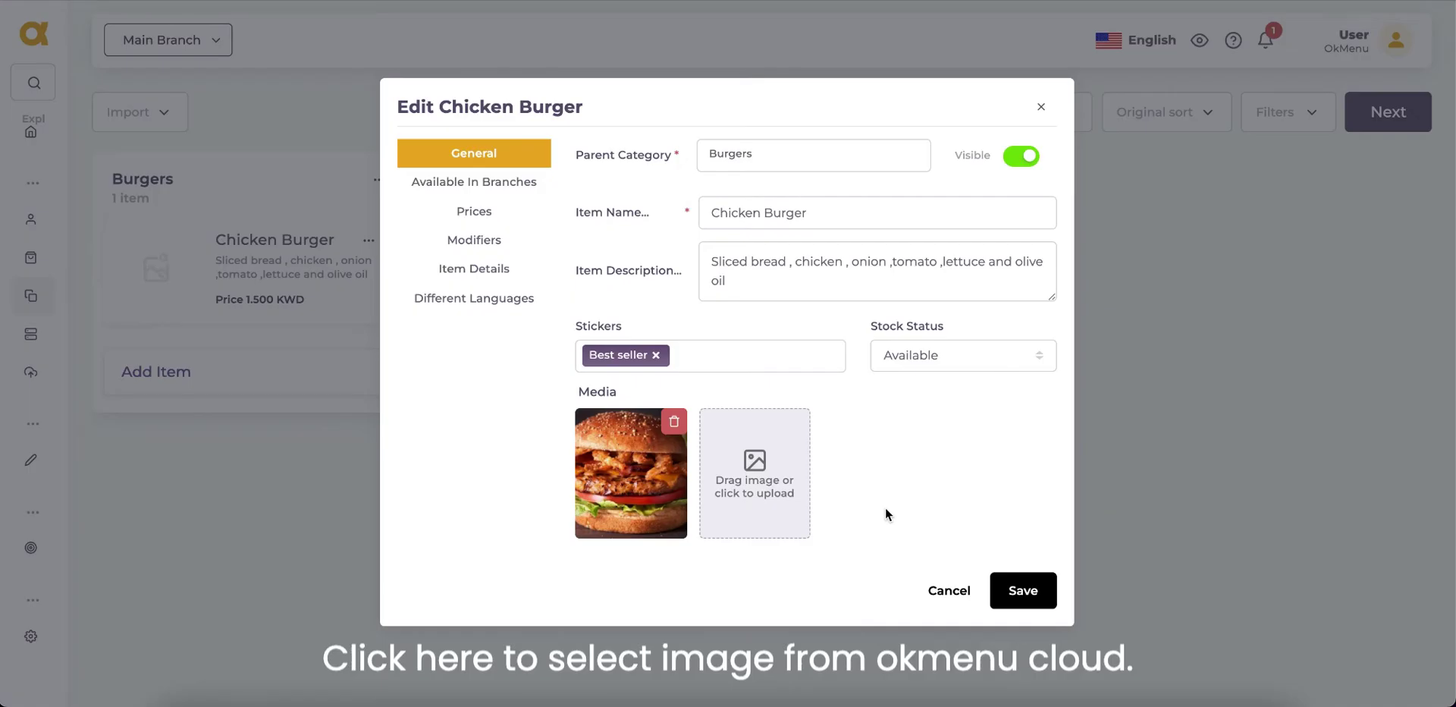
- Switch the Main Branch editing permission for the Chicken Burger item off and back on
left_click(496, 182)
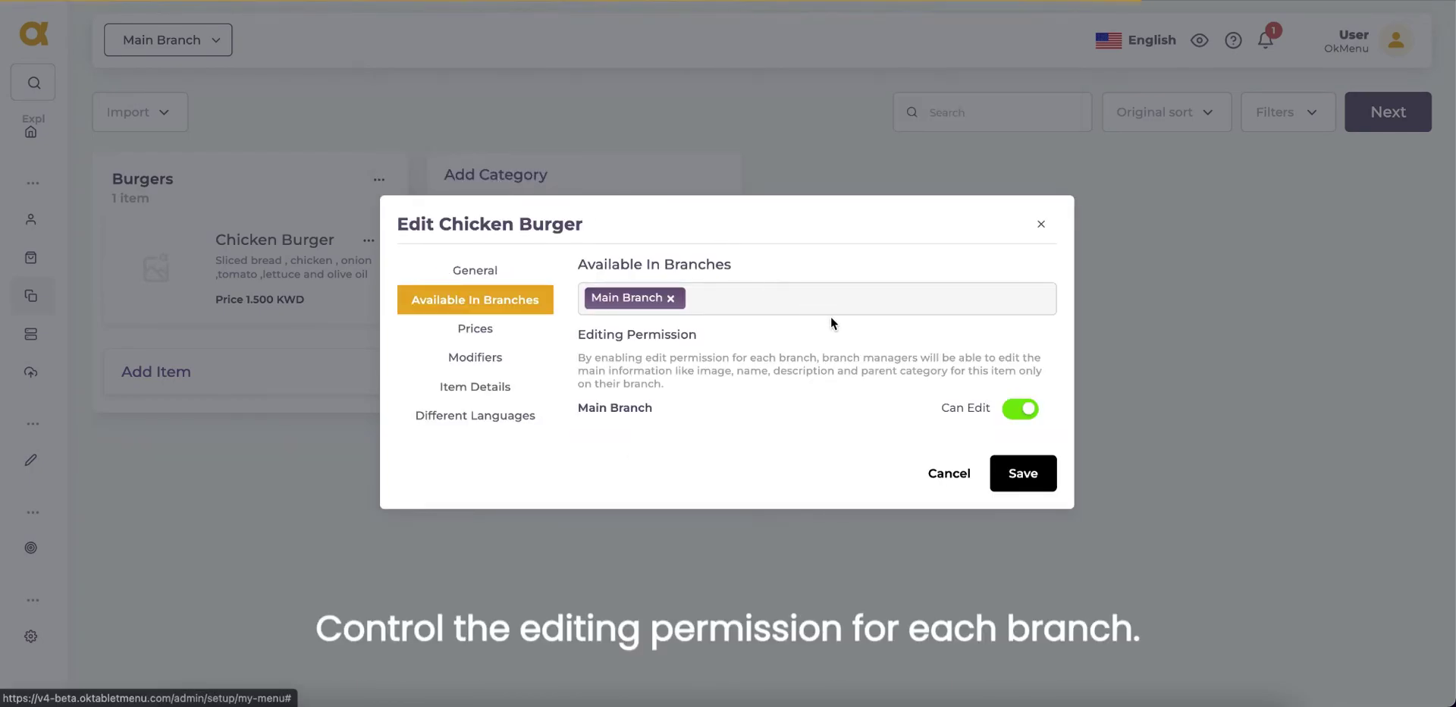
left_click(1017, 413)
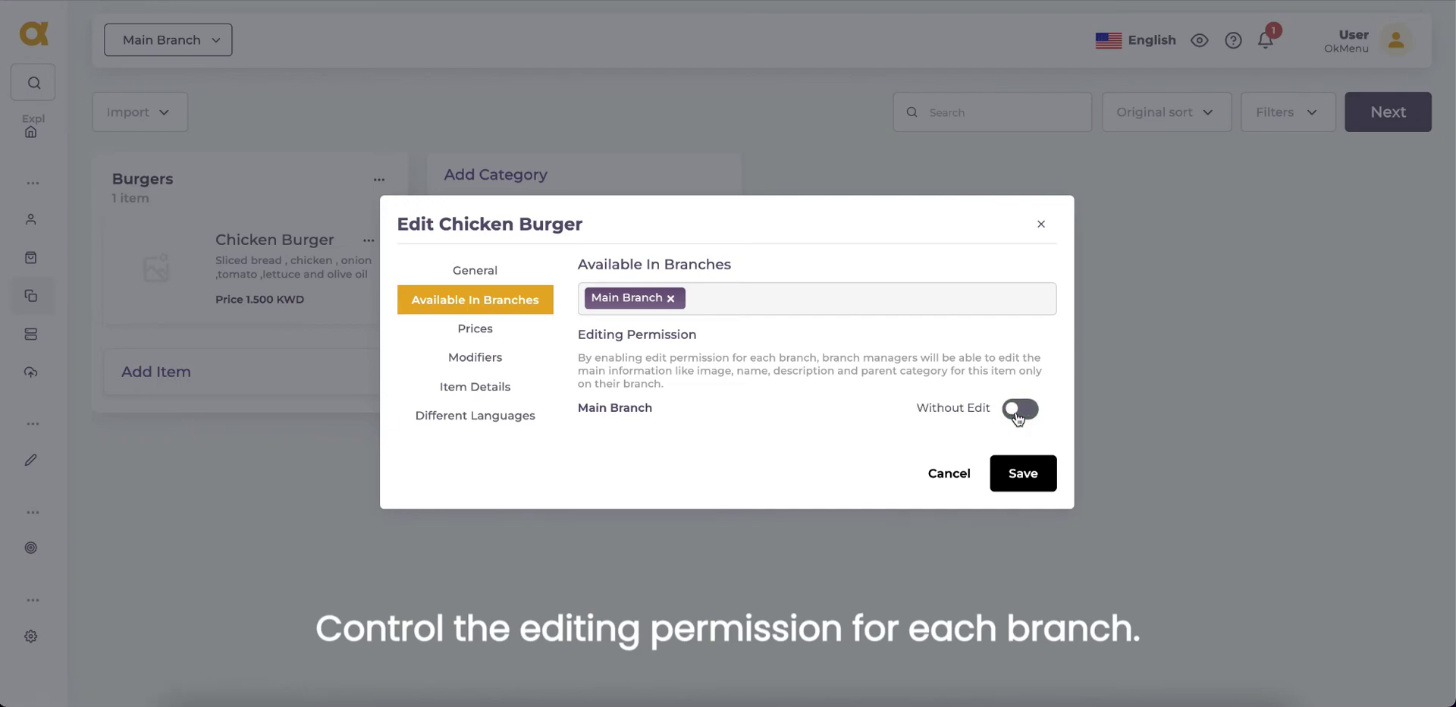
left_click(1017, 414)
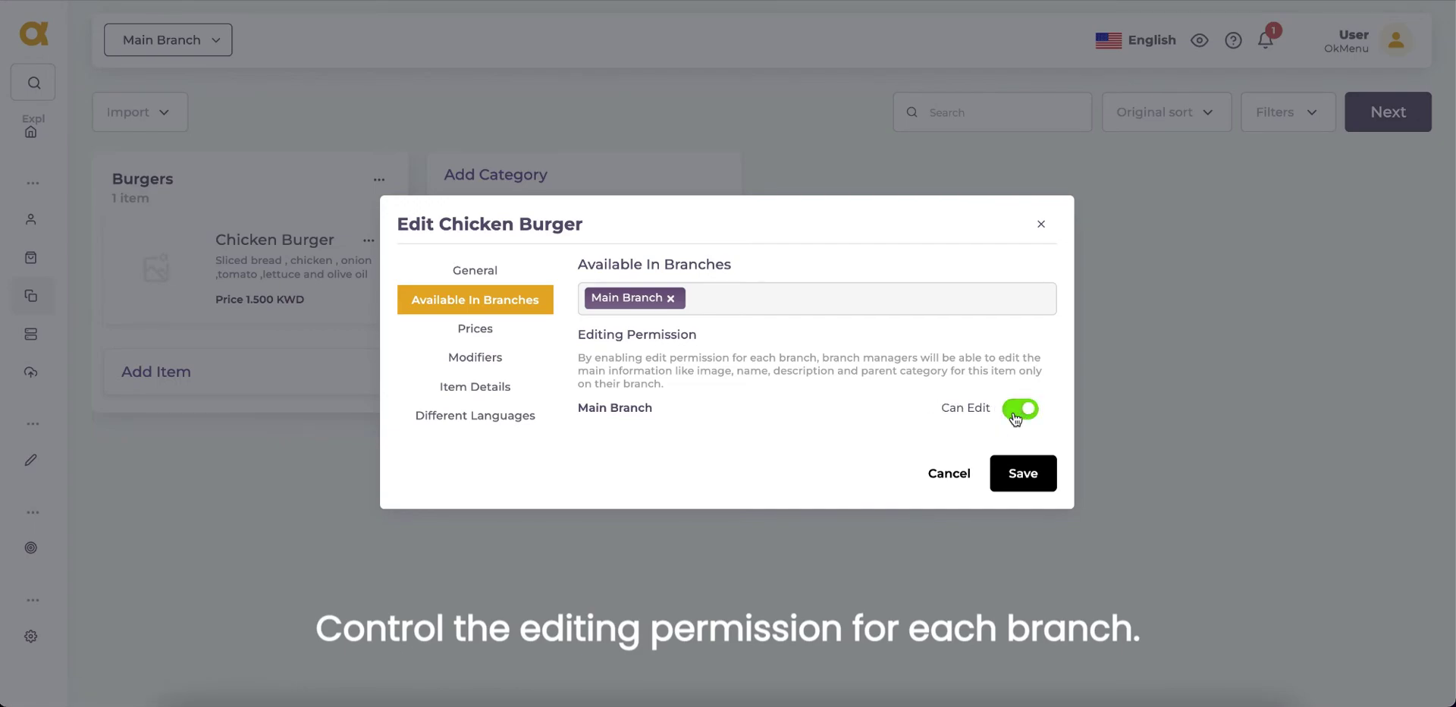
- Add a second price of 3.000 with the label Small to the Chicken Burger item
left_click(504, 328)
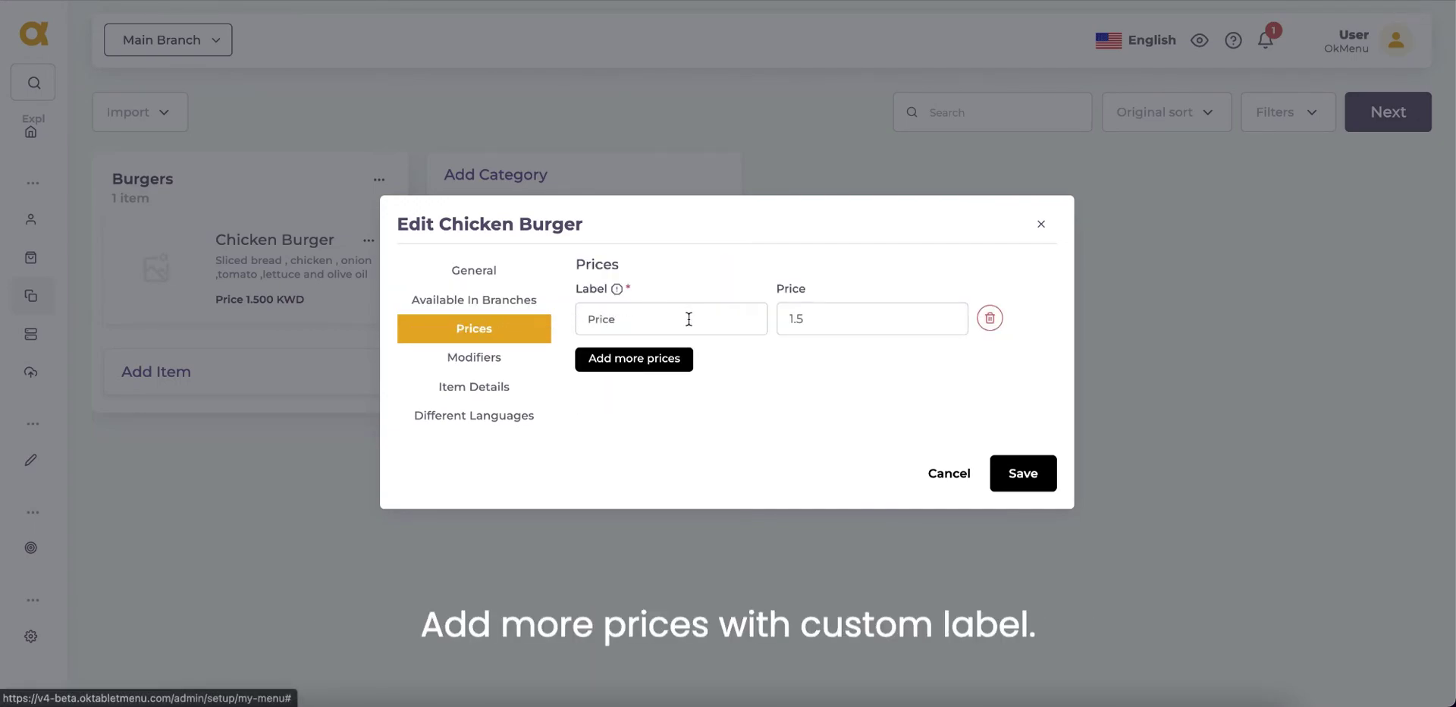
left_click(679, 363)
left_click(646, 365)
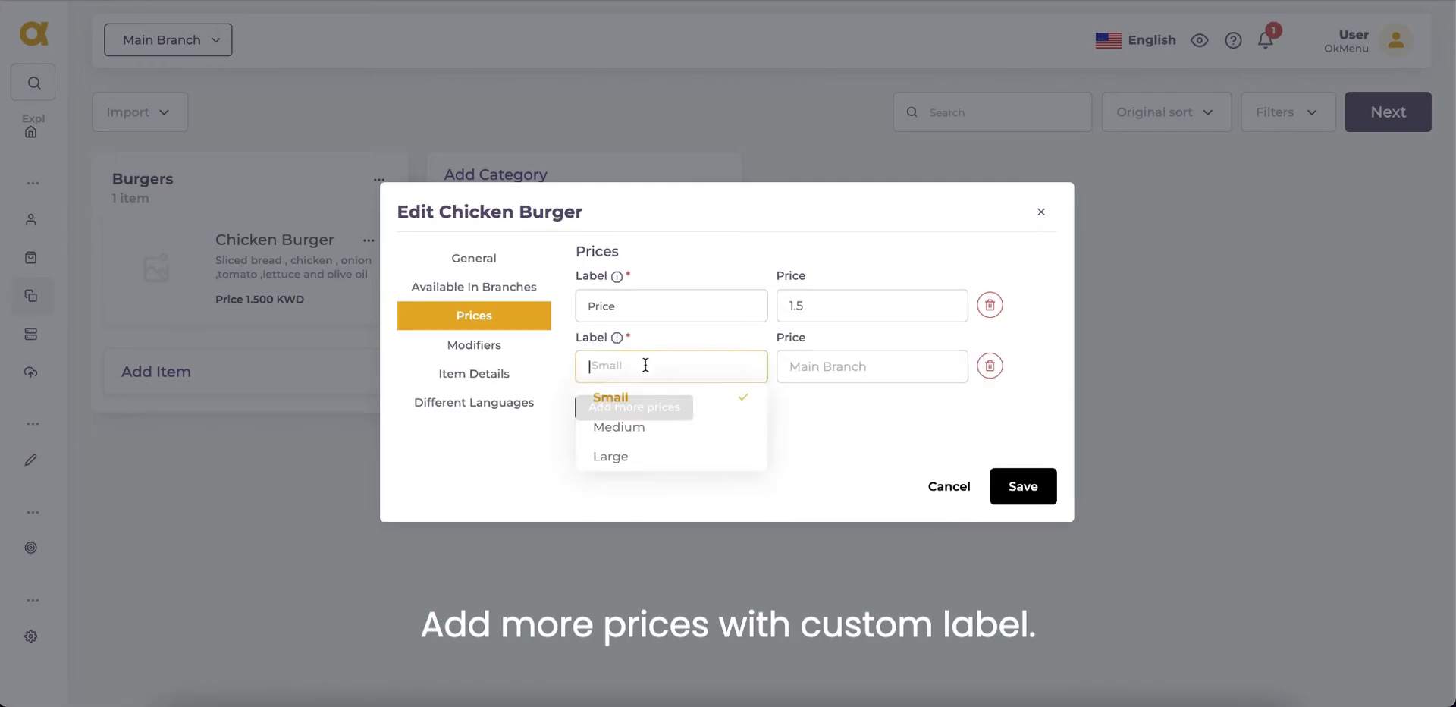
type("Me")
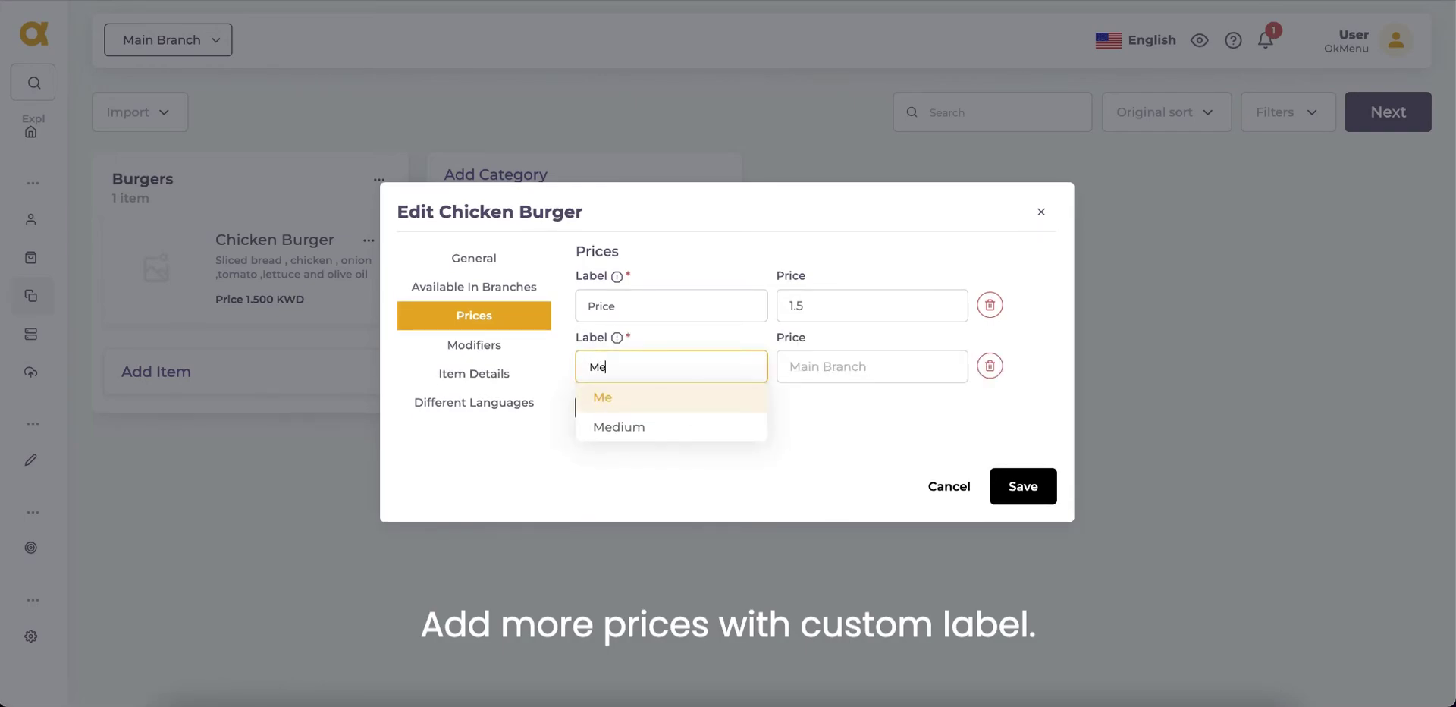
type("al")
left_click(849, 368)
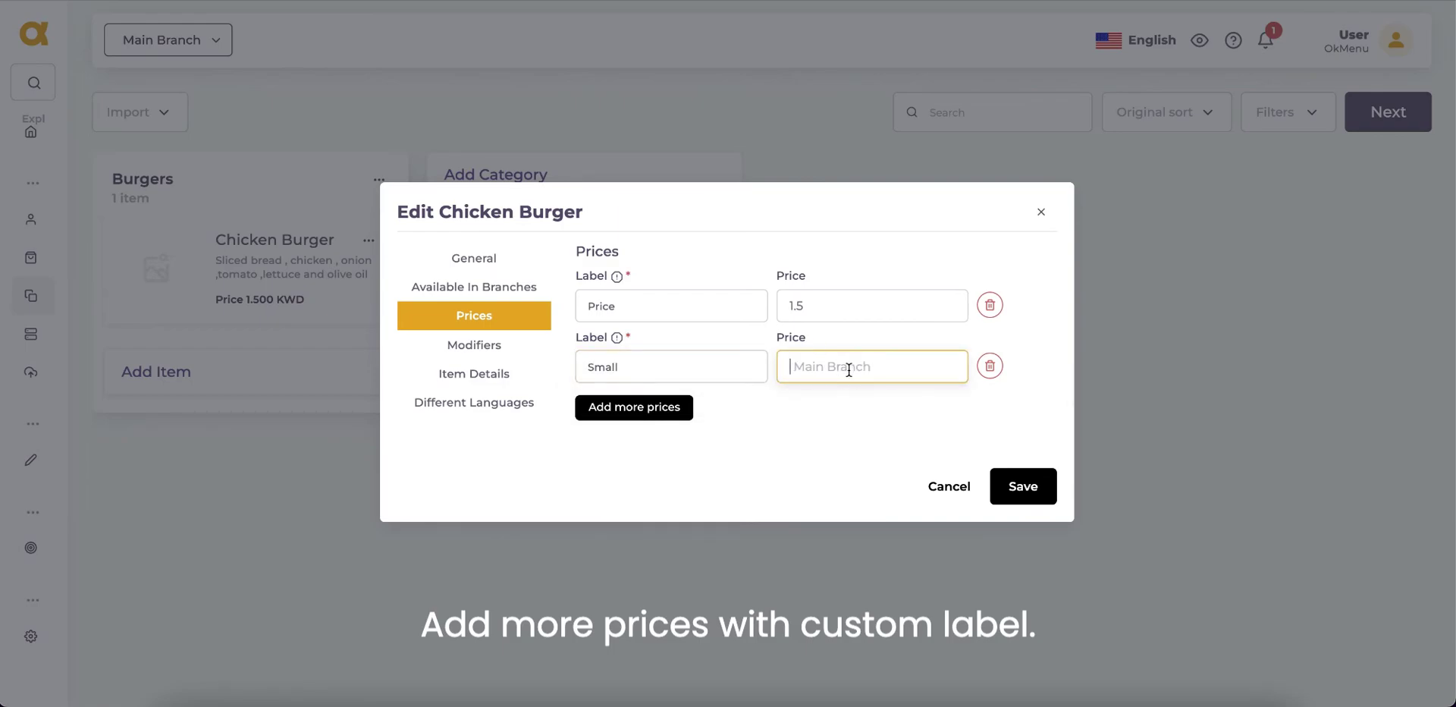
type("3.000")
- Set the Chicken Burger item's calories to 250 Cal and its preparation time to 15 minutes
left_click(530, 350)
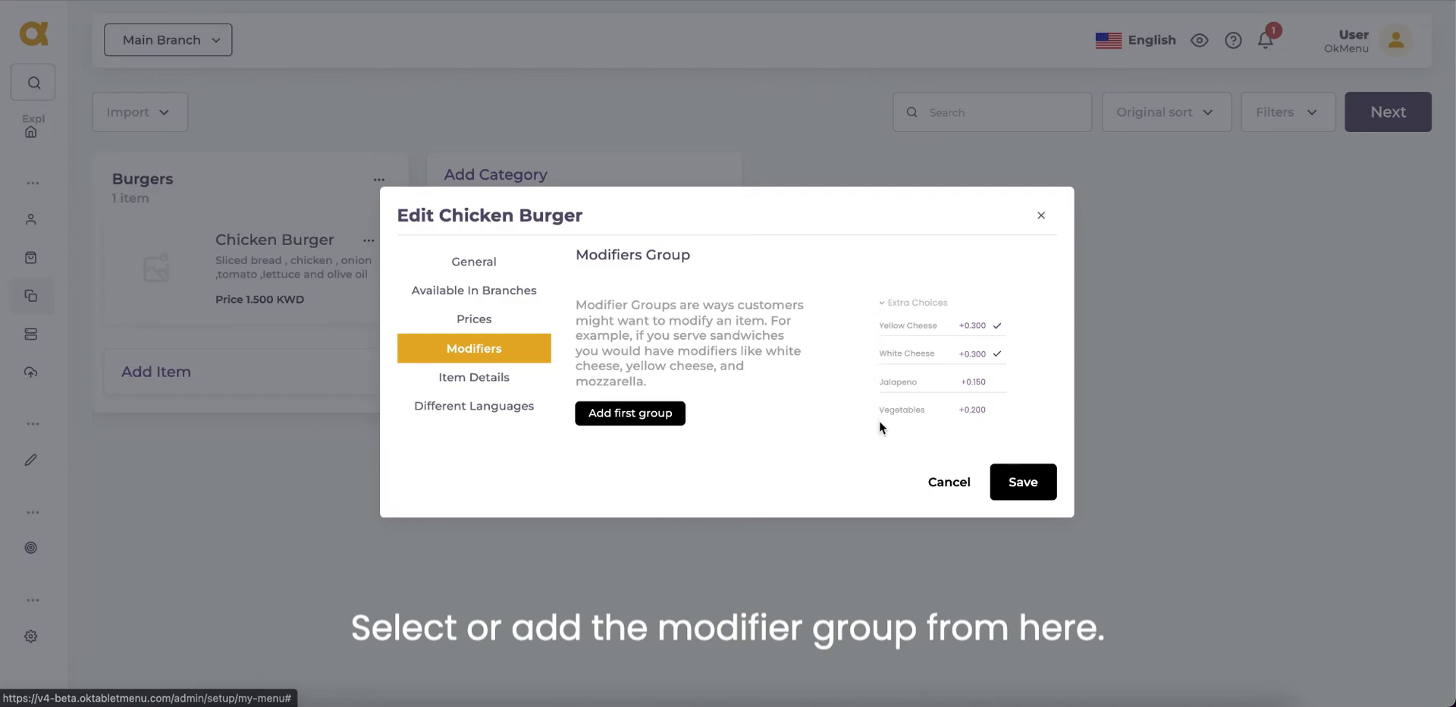
left_click(478, 380)
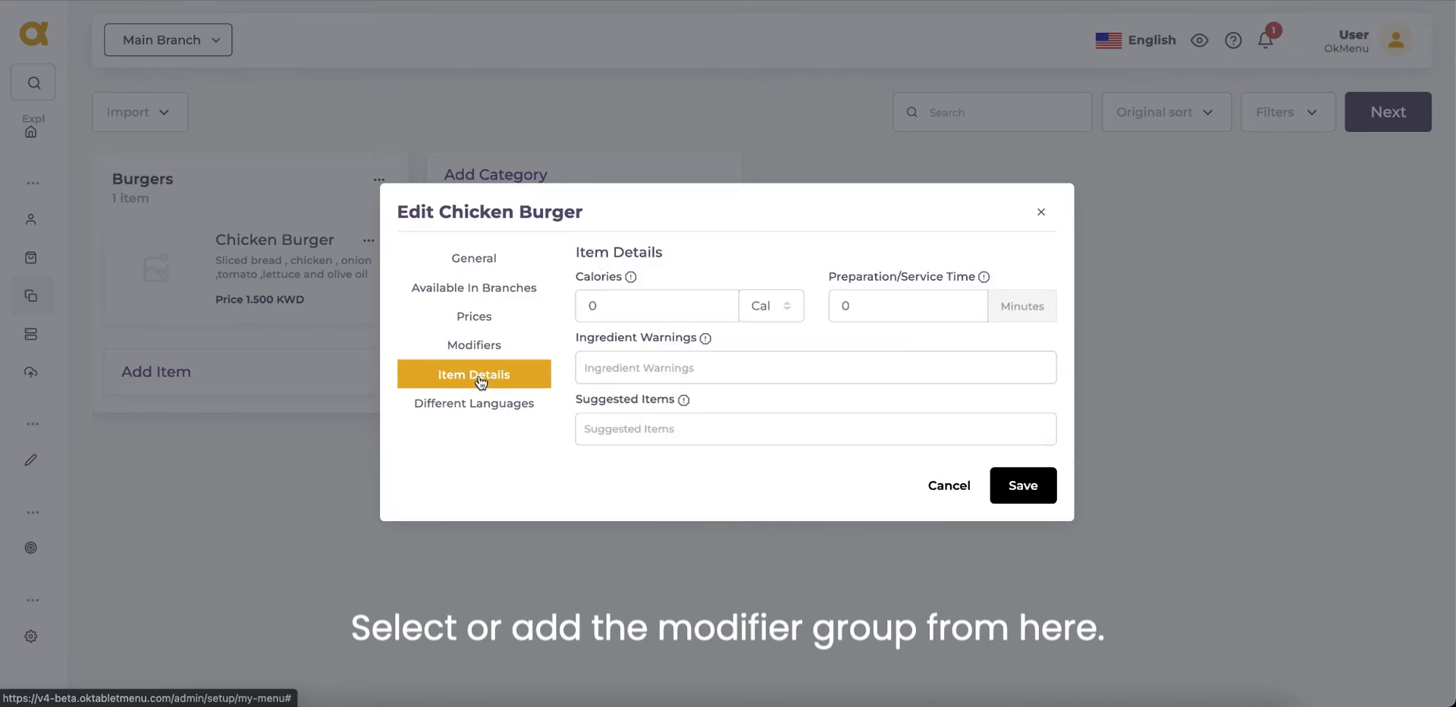
left_click_drag(611, 306, 584, 304)
type("250")
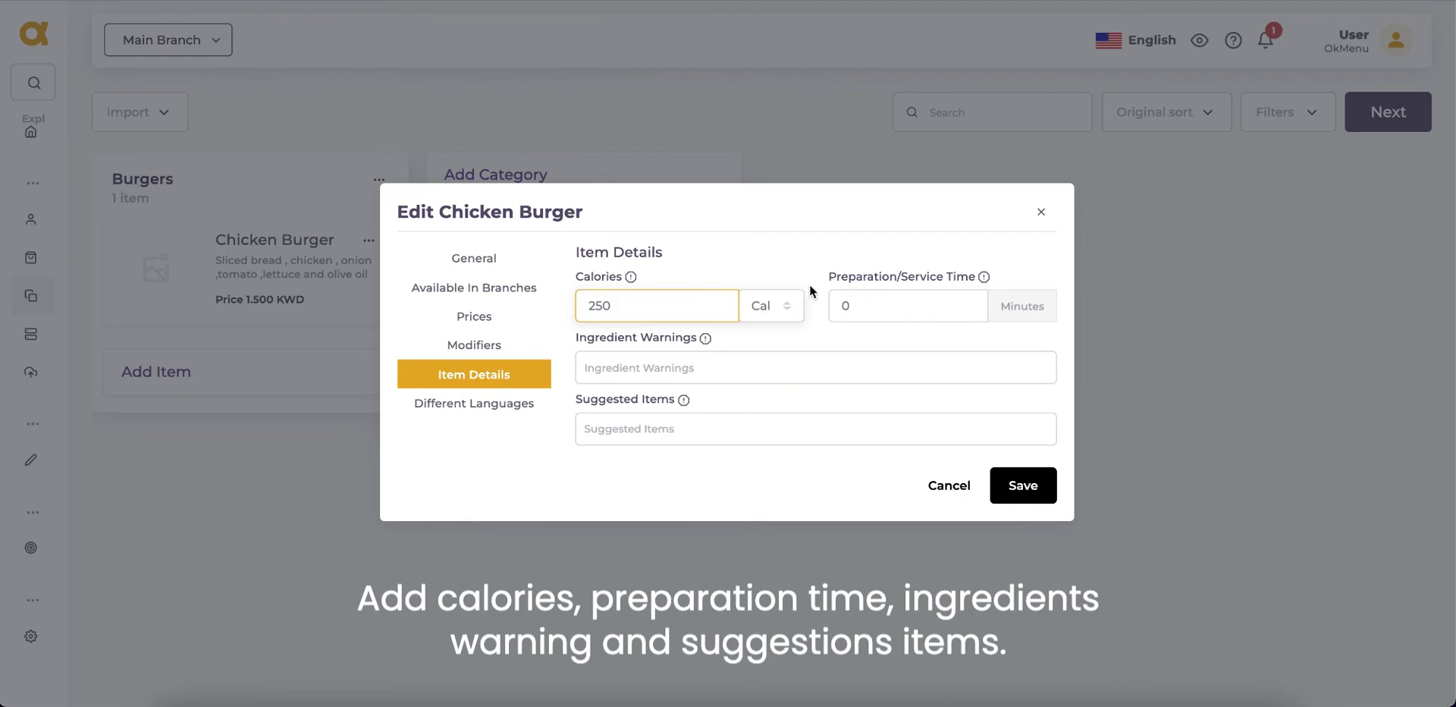
left_click(867, 306)
left_click_drag(867, 306, 842, 305)
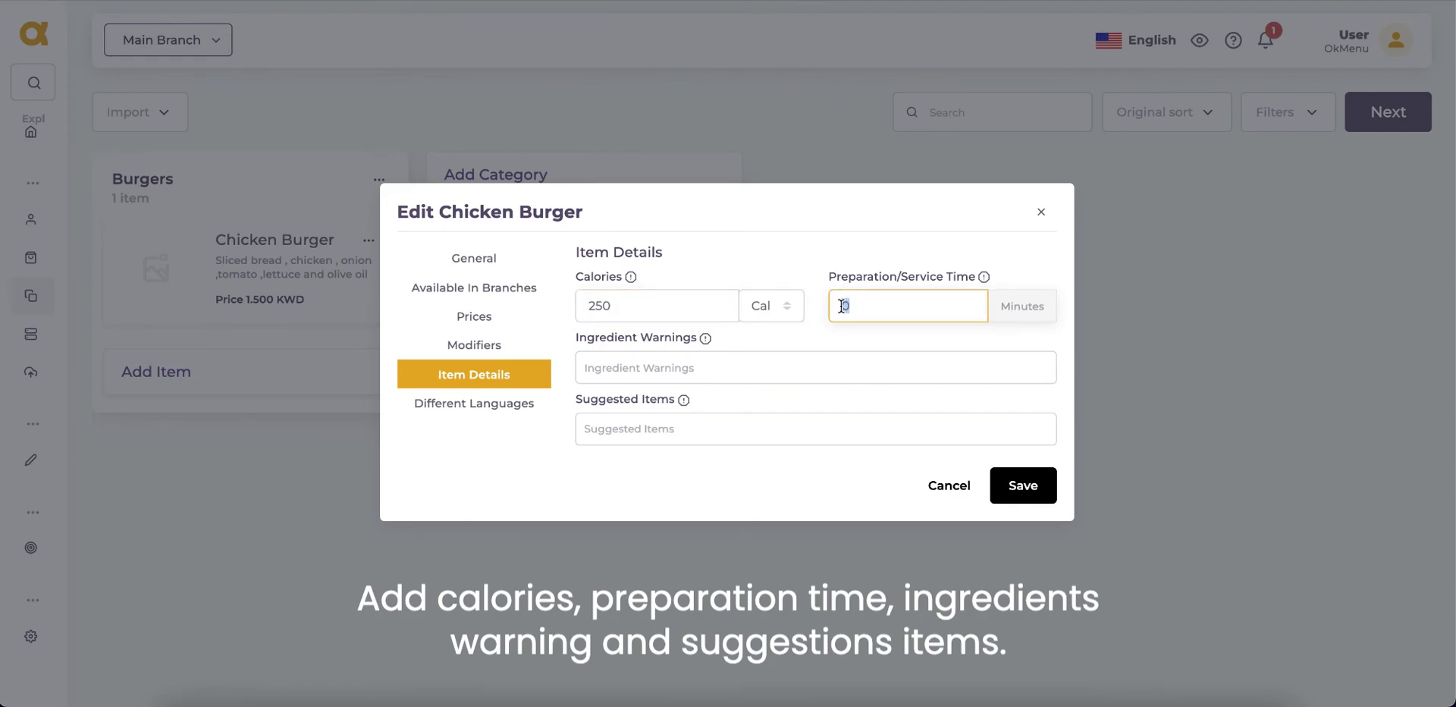
type("15")
- Open the language translations of the Chicken Burger item and save the edited item
left_click(458, 391)
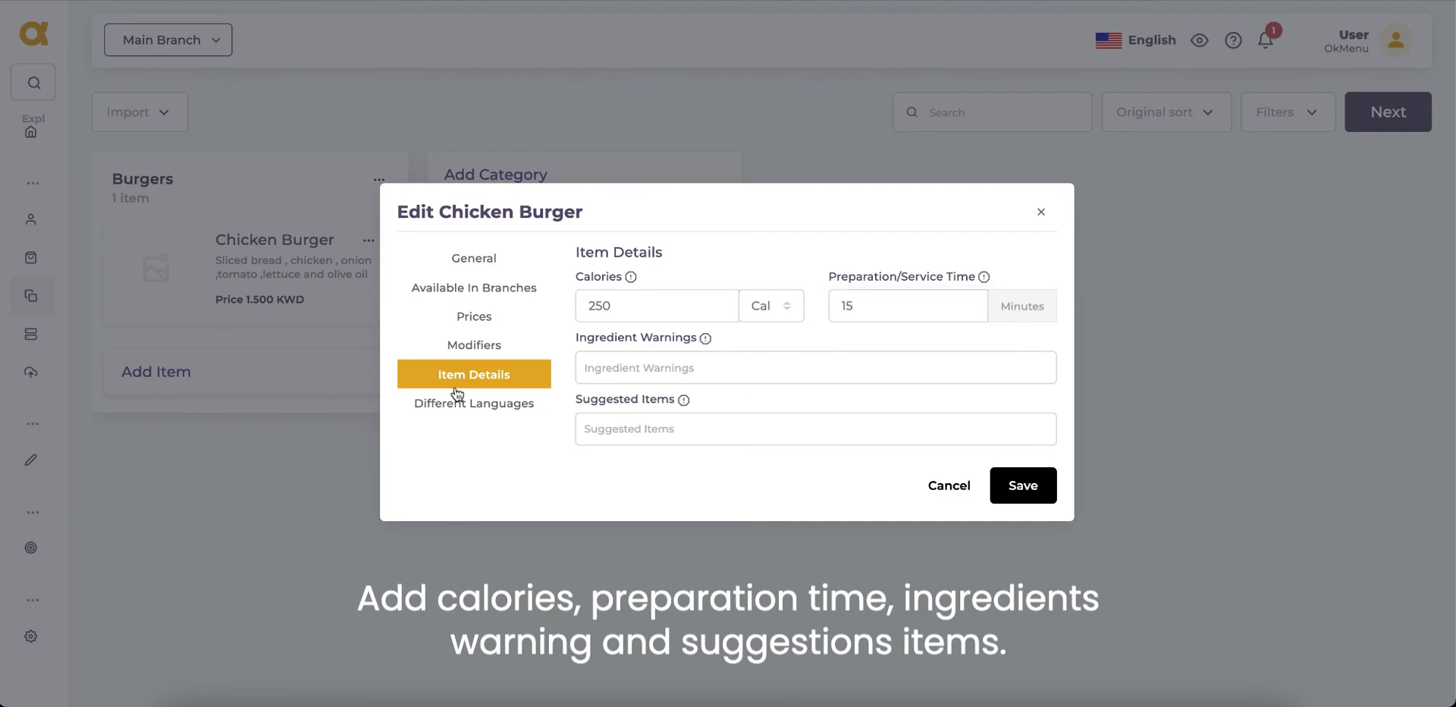
left_click(468, 409)
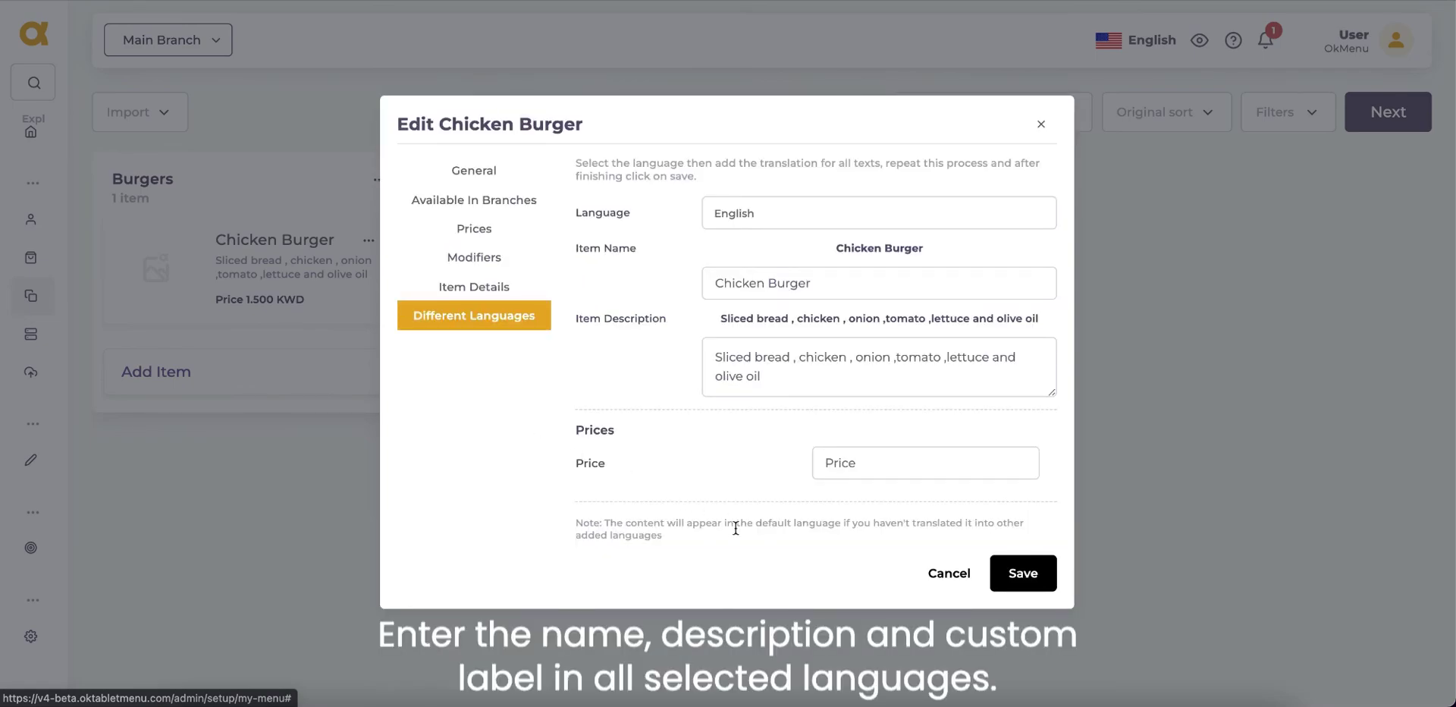
left_click(1025, 574)
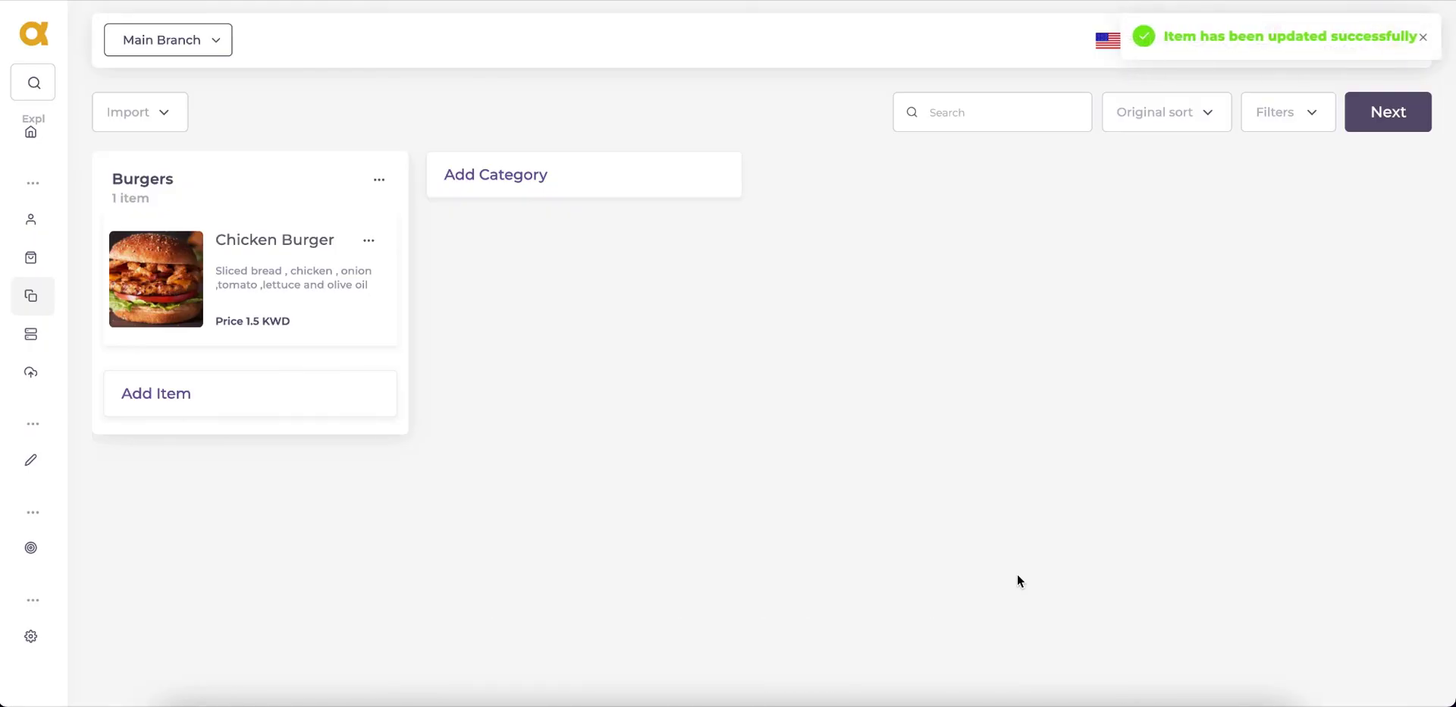